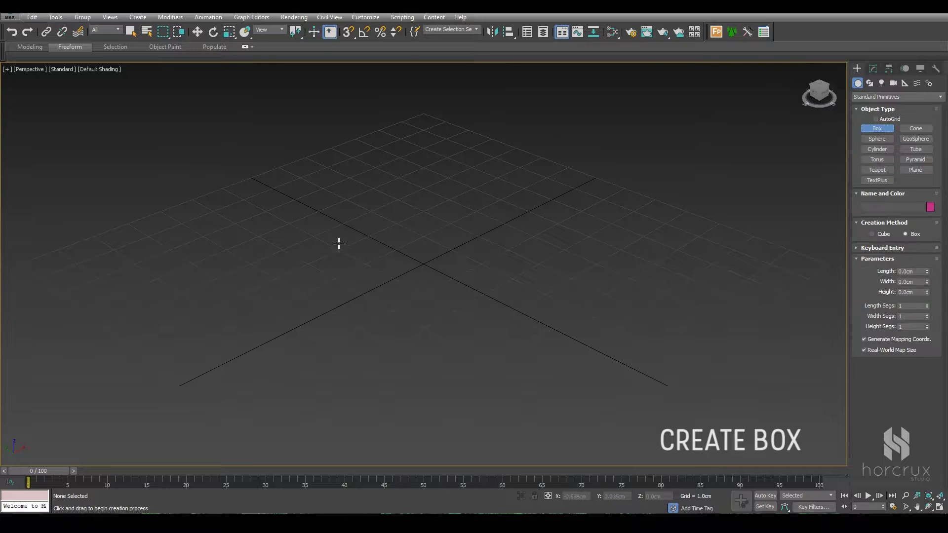
Step: Draw a box on the grid and set its length, width and height to 7.5 cm each
{"action": "left_click_drag", "start_coordinate": [332, 243], "coordinate": [540, 262]}
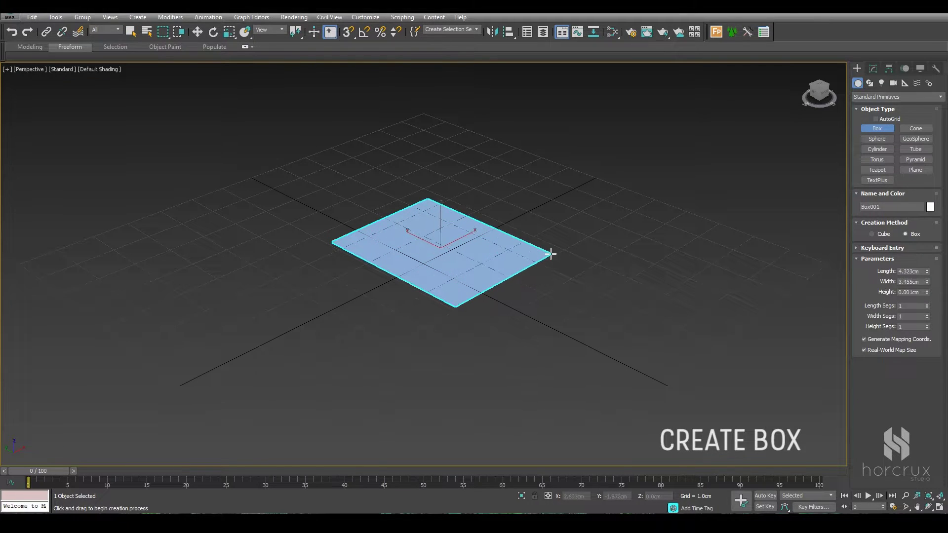
{"action": "left_click", "coordinate": [547, 161]}
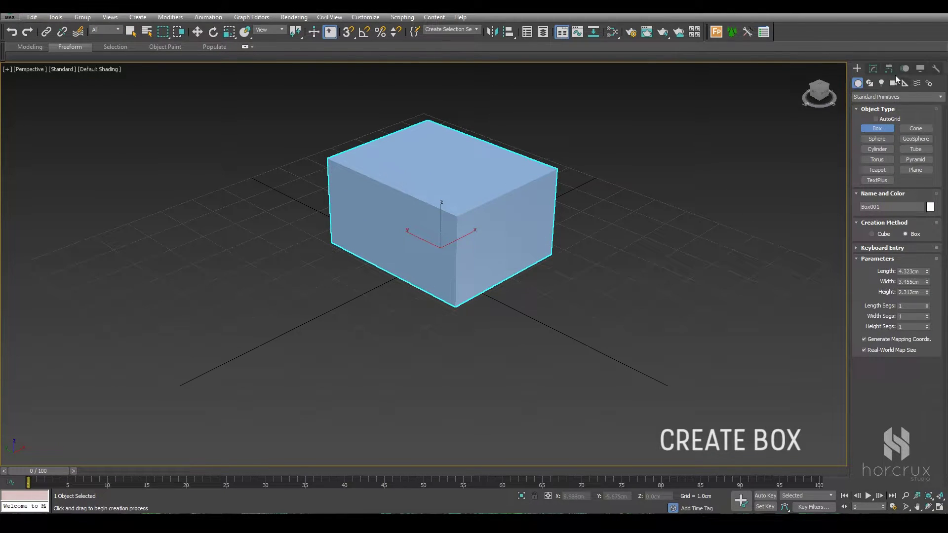
{"action": "left_click", "coordinate": [873, 69]}
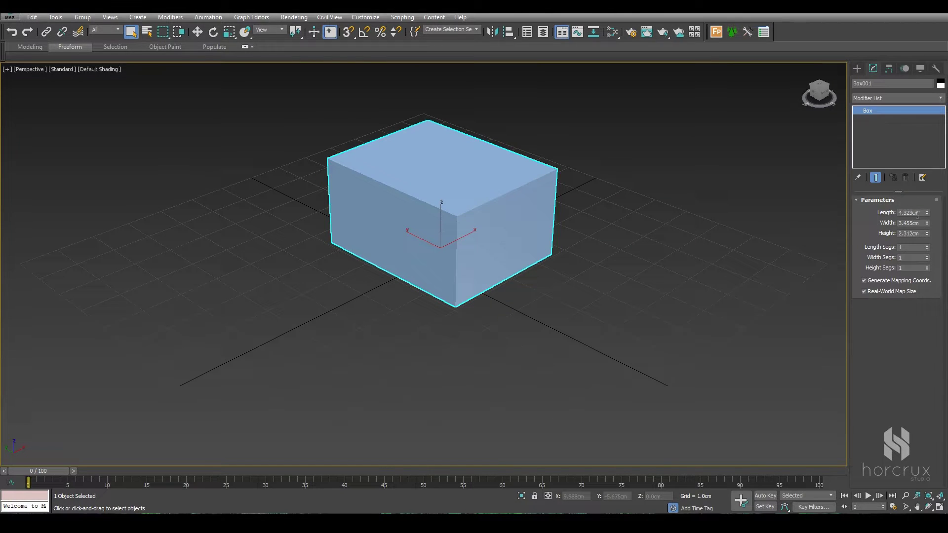
{"action": "double_click", "coordinate": [921, 213]}
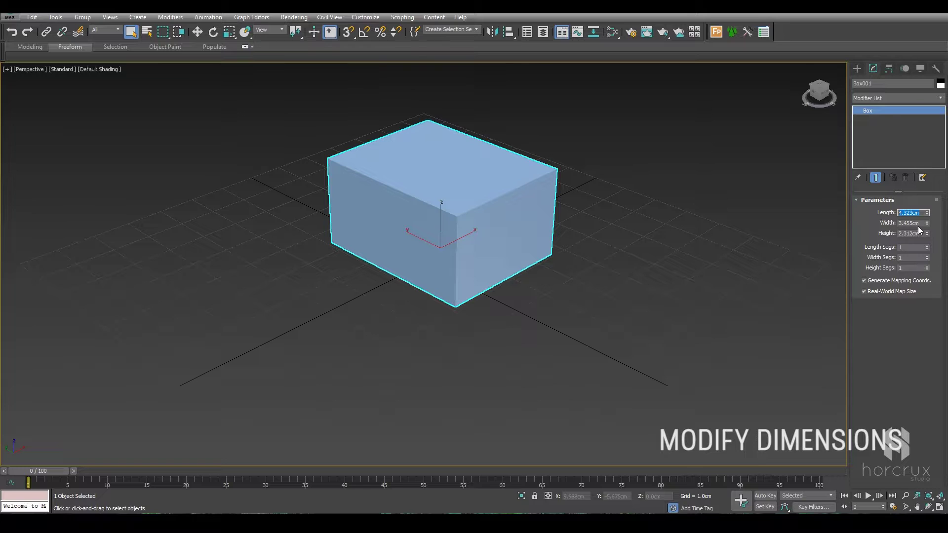
{"action": "type", "text": "7.5"}
{"action": "double_click", "coordinate": [920, 223]}
{"action": "double_click", "coordinate": [916, 234]}
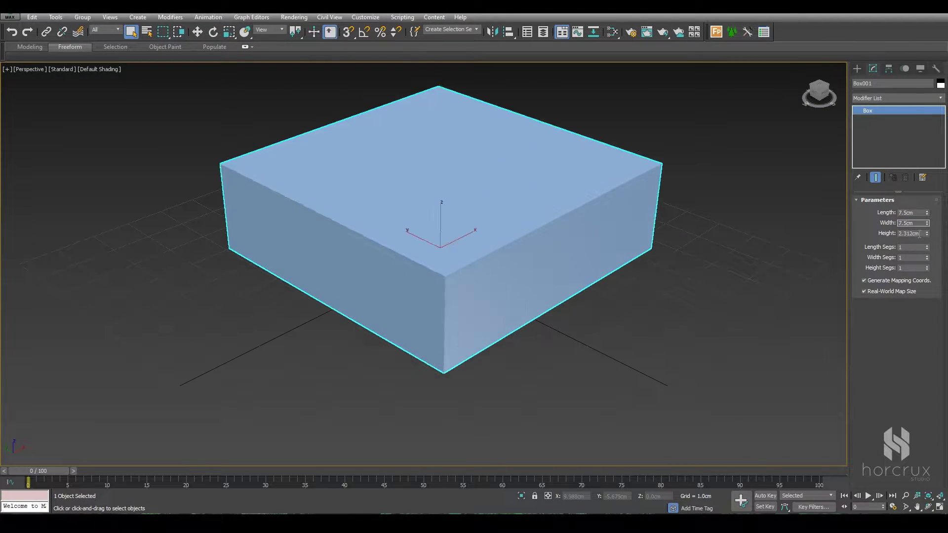
{"action": "type", "text": "7.5"}
{"action": "key", "text": "Return"}
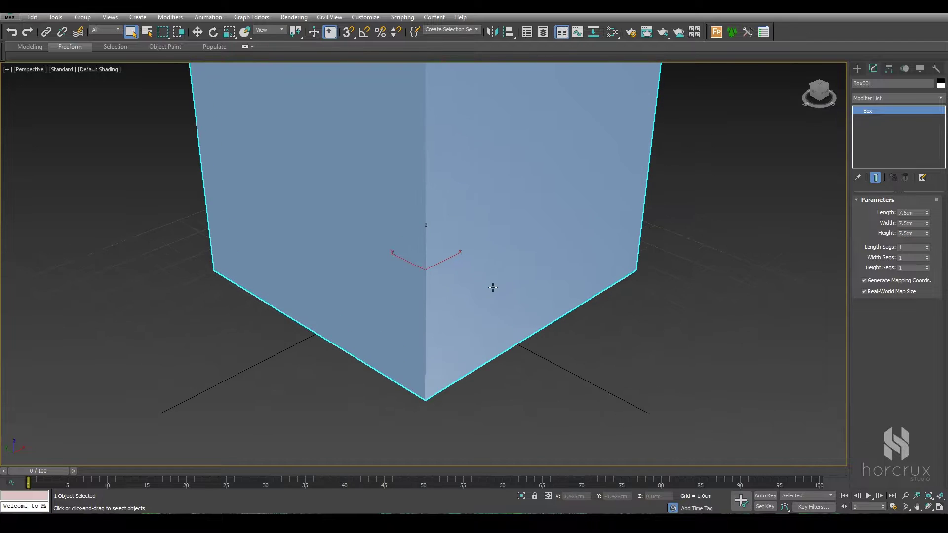
Step: Set the cube's length, width and height segments to 3 each
{"action": "scroll", "coordinate": [482, 290], "scroll_direction": "down", "scroll_amount": 5}
{"action": "middle_click_drag", "start_coordinate": [482, 290], "coordinate": [475, 271]}
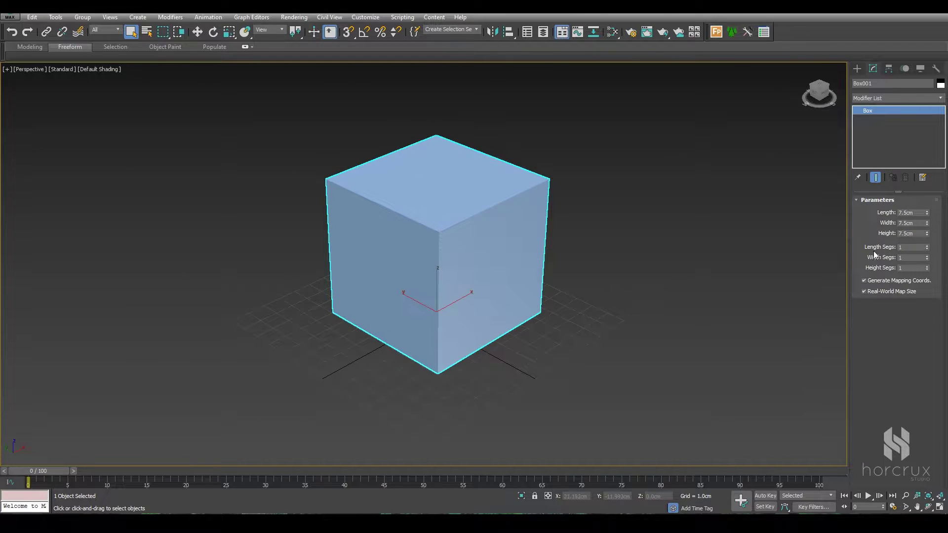
{"action": "double_click", "coordinate": [901, 246]}
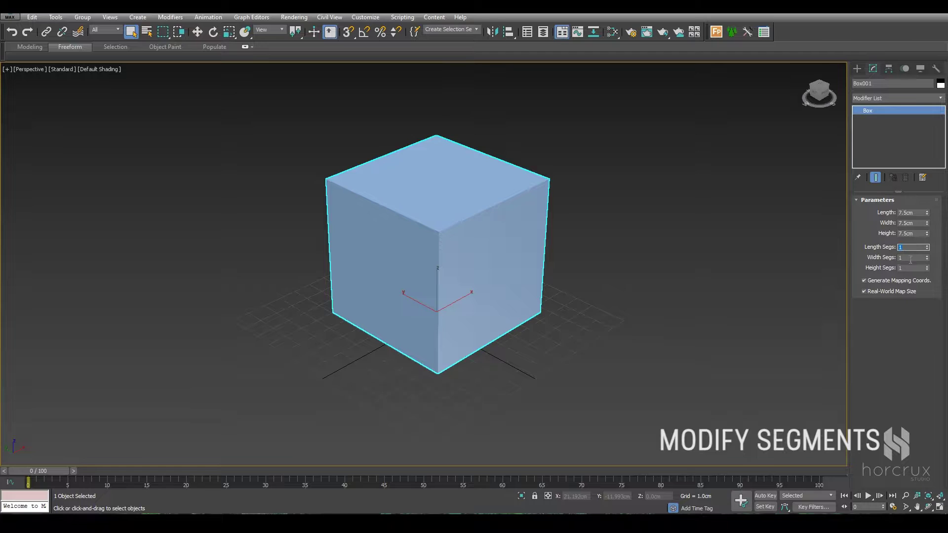
{"action": "key", "text": "Tab"}
{"action": "type", "text": "3"}
{"action": "key", "text": "Tab"}
{"action": "left_click", "coordinate": [799, 275]}
Step: Show all four viewports and convert the segmented cube to an Editable Poly
{"action": "key", "text": "alt+w"}
{"action": "middle_click_drag", "start_coordinate": [603, 148], "coordinate": [567, 173]}
{"action": "scroll", "coordinate": [585, 168], "scroll_direction": "up", "scroll_amount": 3}
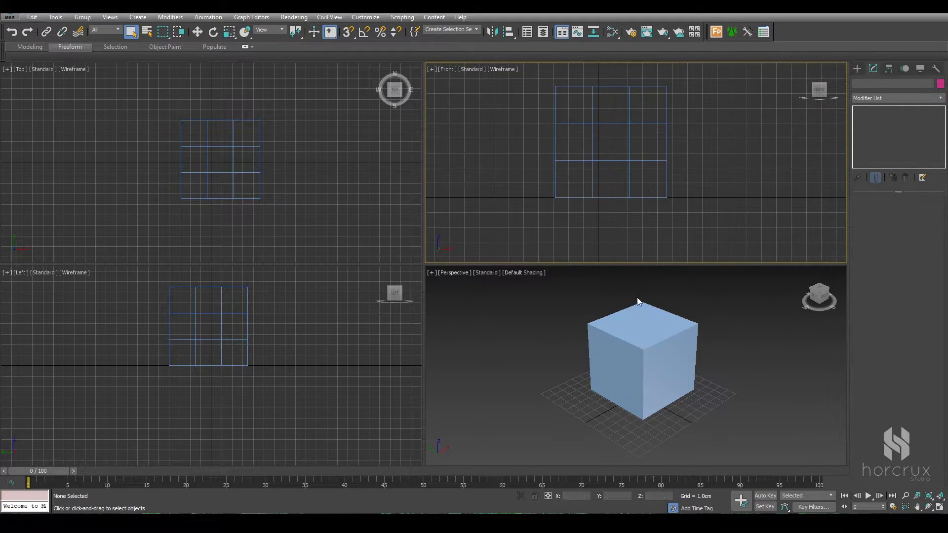
{"action": "left_click", "coordinate": [652, 337]}
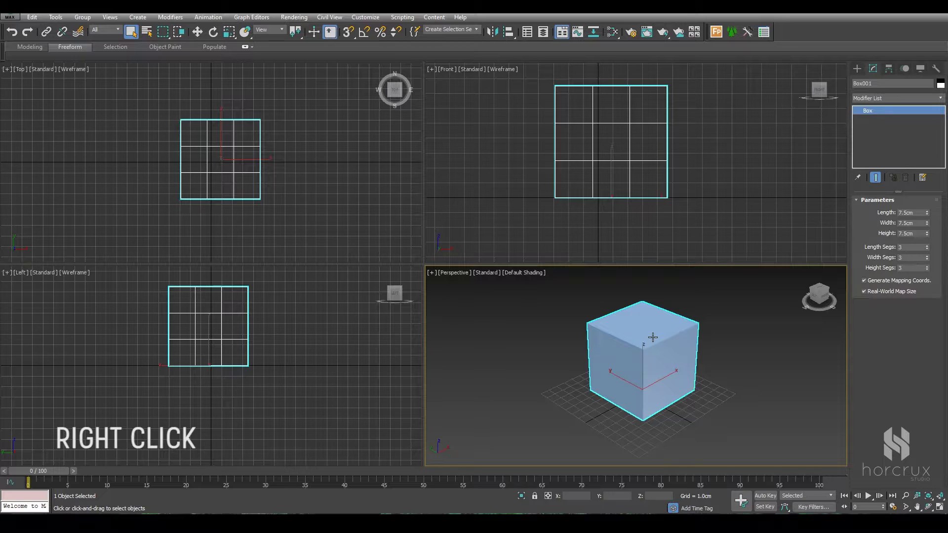
{"action": "right_click", "coordinate": [652, 337]}
{"action": "mouse_move", "coordinate": [691, 437]}
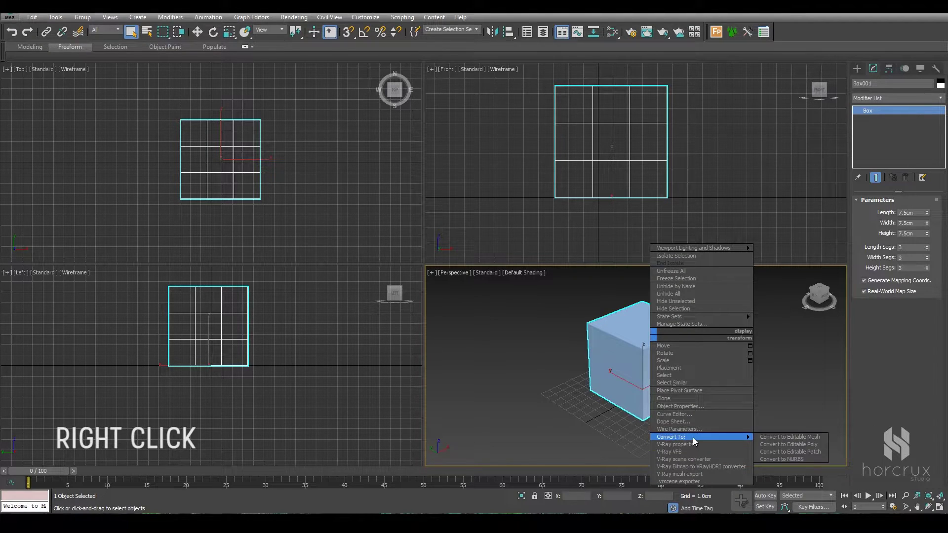
{"action": "left_click", "coordinate": [790, 445]}
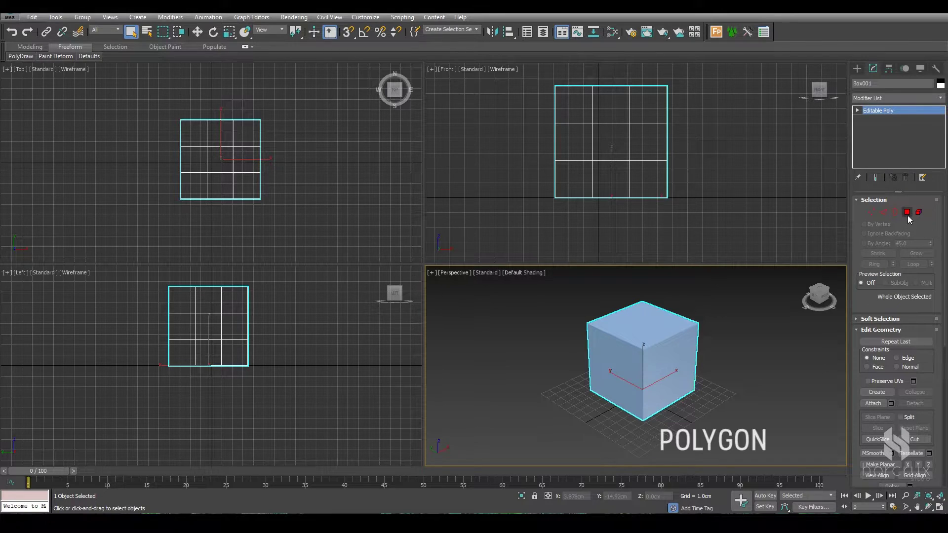
Step: At polygon level, select only the nine polygons of the cube's front face
{"action": "left_click", "coordinate": [907, 212]}
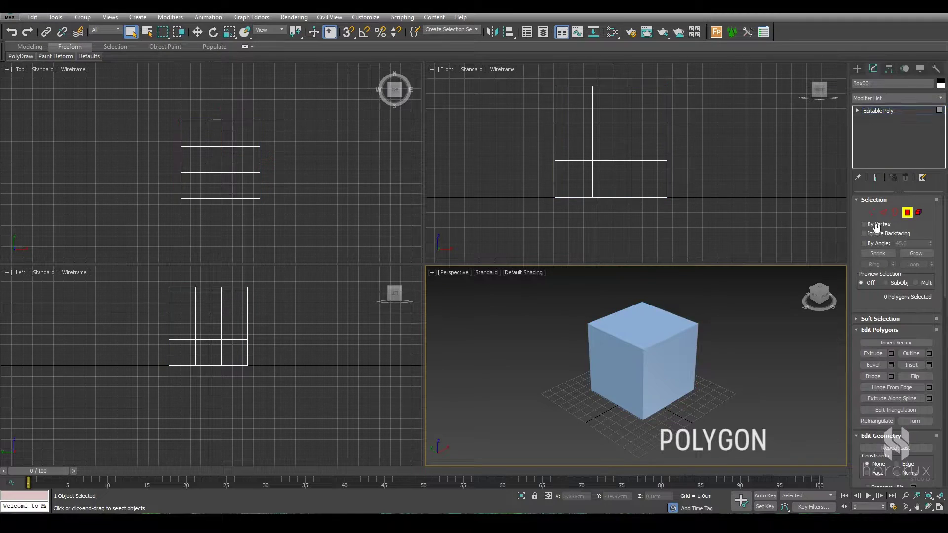
{"action": "left_click", "coordinate": [651, 183]}
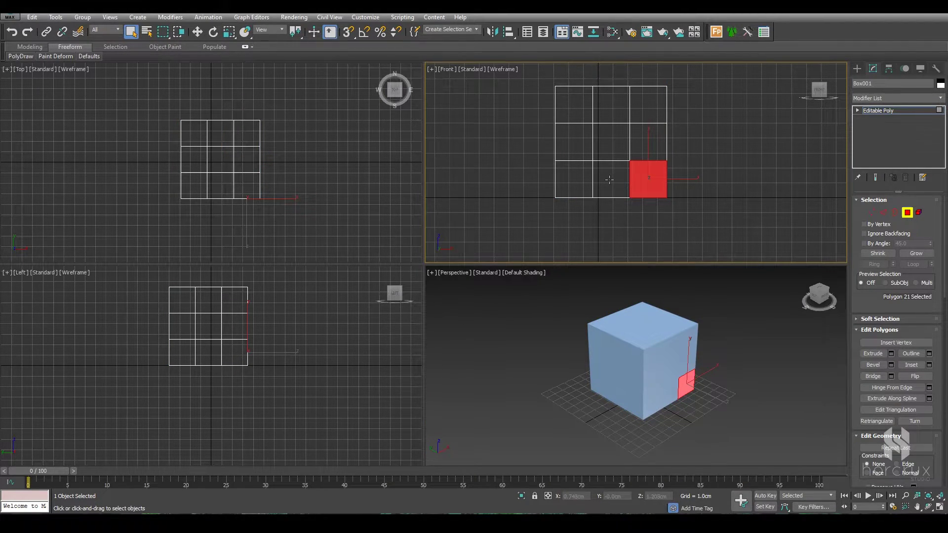
{"action": "left_click", "coordinate": [681, 218]}
{"action": "left_click", "coordinate": [644, 180]}
{"action": "left_click_drag", "start_coordinate": [720, 221], "coordinate": [545, 79]}
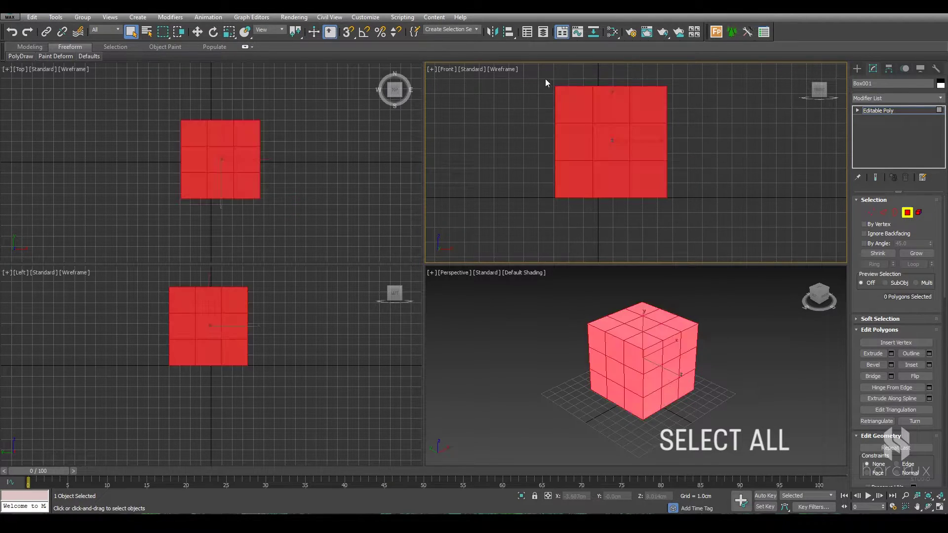
{"action": "left_click_drag", "start_coordinate": [118, 95], "coordinate": [285, 193], "text": "alt"}
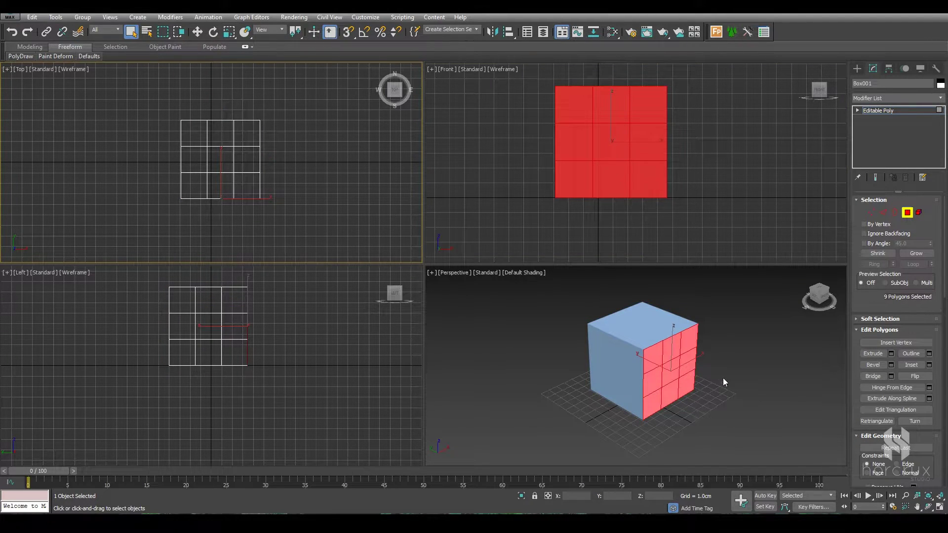
Step: Start a Bevel with settings on the front face's polygons and set its type to By Polygon, working in the maximized perspective view
{"action": "left_click", "coordinate": [891, 365]}
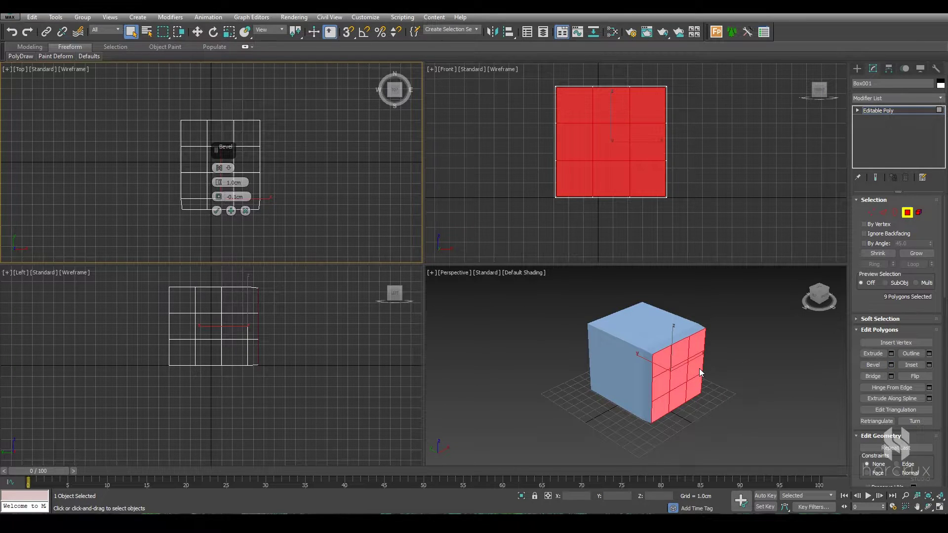
{"action": "key", "text": "alt+w"}
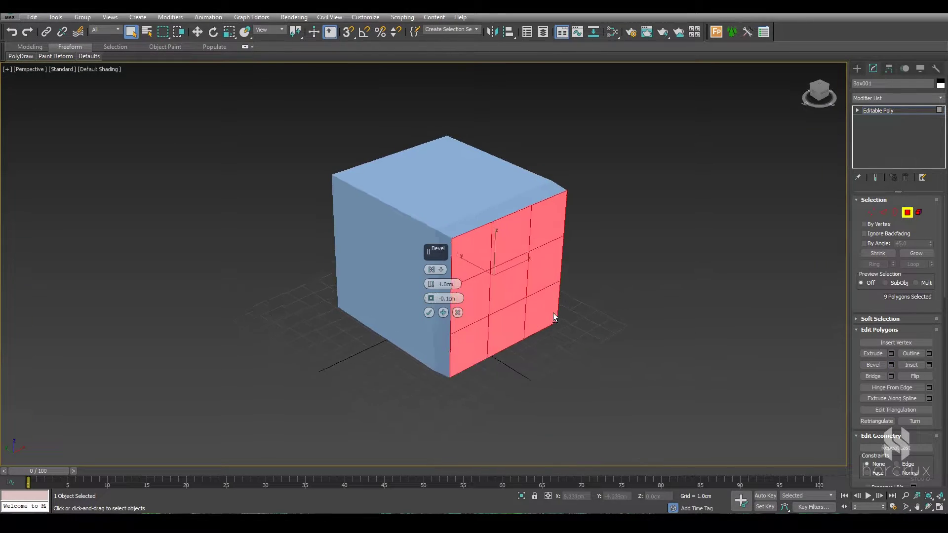
{"action": "scroll", "coordinate": [494, 260], "scroll_direction": "up", "scroll_amount": 5}
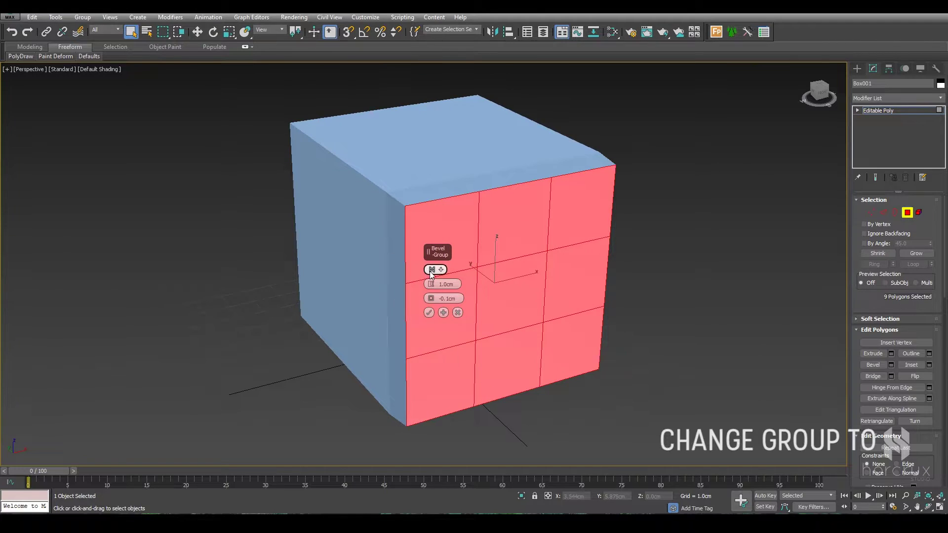
{"action": "left_click", "coordinate": [432, 270]}
{"action": "left_click", "coordinate": [432, 270]}
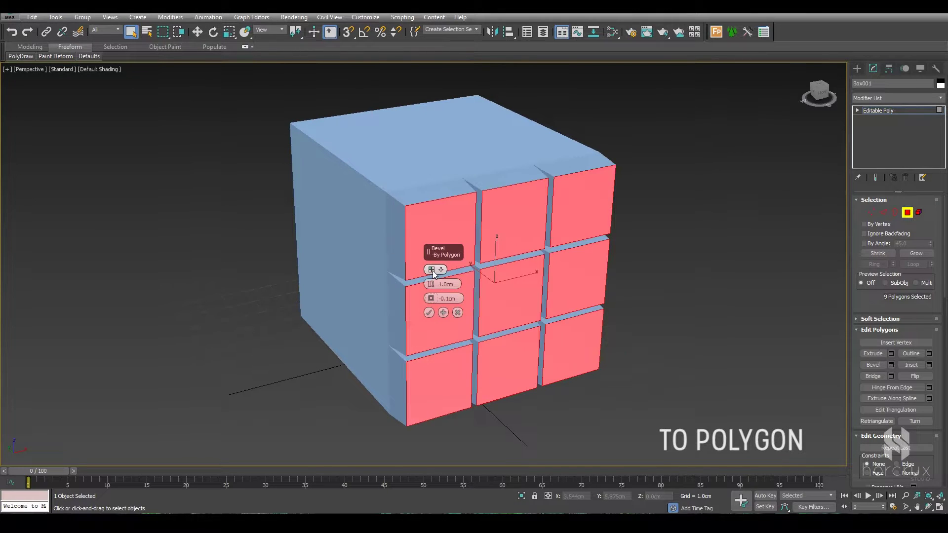
Step: Set the front face bevel to 0.1 cm height and -0.05 cm outline, and apply it
{"action": "middle_click_drag", "start_coordinate": [571, 257], "coordinate": [597, 277], "text": "alt"}
{"action": "left_click_drag", "start_coordinate": [460, 284], "coordinate": [443, 286]}
{"action": "key", "text": "BackSpace"}
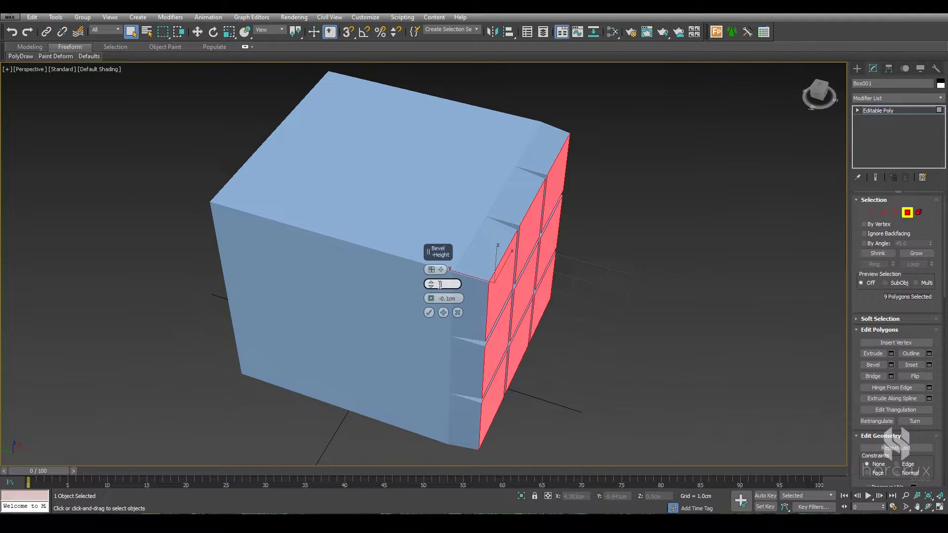
{"action": "type", "text": "0.1"}
{"action": "key", "text": "Return"}
{"action": "middle_click_drag", "start_coordinate": [518, 234], "coordinate": [390, 180], "text": "alt"}
{"action": "scroll", "coordinate": [381, 184], "scroll_direction": "up", "scroll_amount": 3}
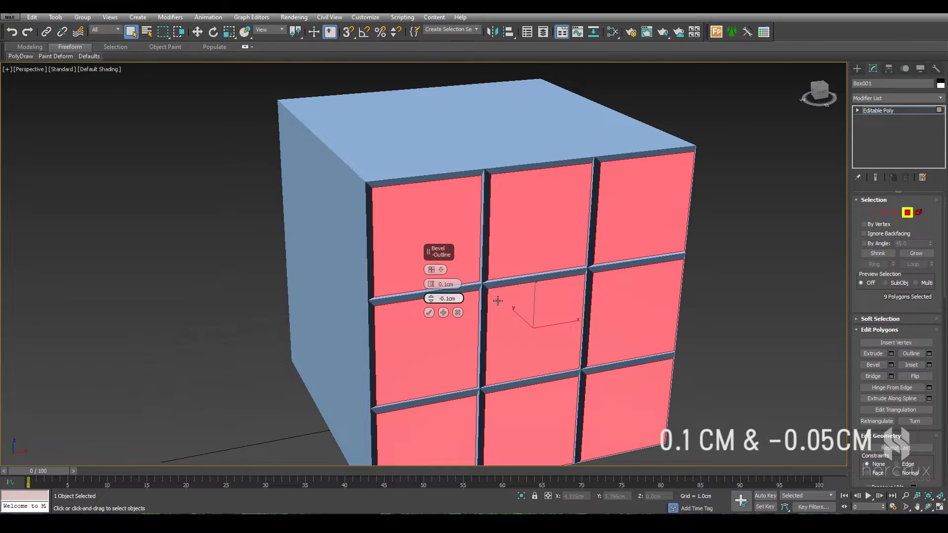
{"action": "key", "text": "Return"}
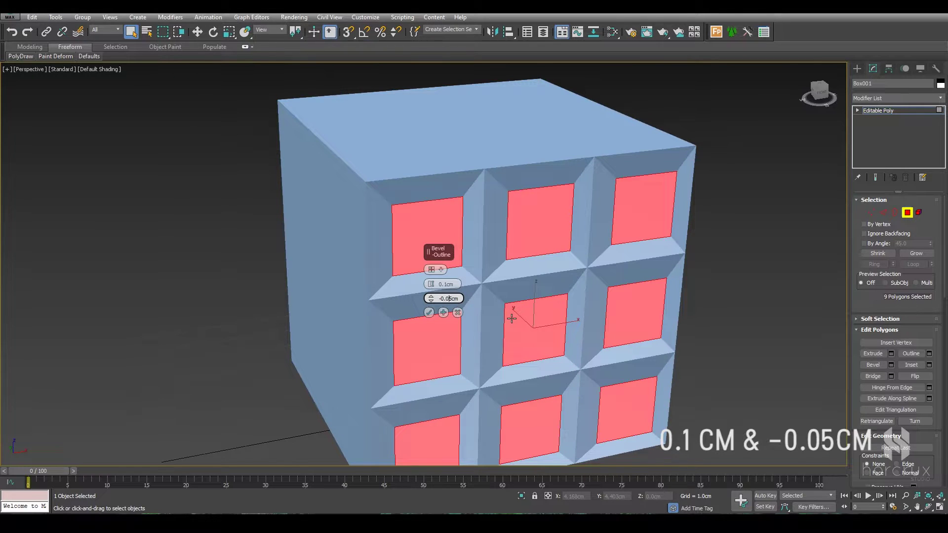
{"action": "key", "text": "Return"}
{"action": "middle_click_drag", "start_coordinate": [493, 222], "coordinate": [507, 240], "text": "alt"}
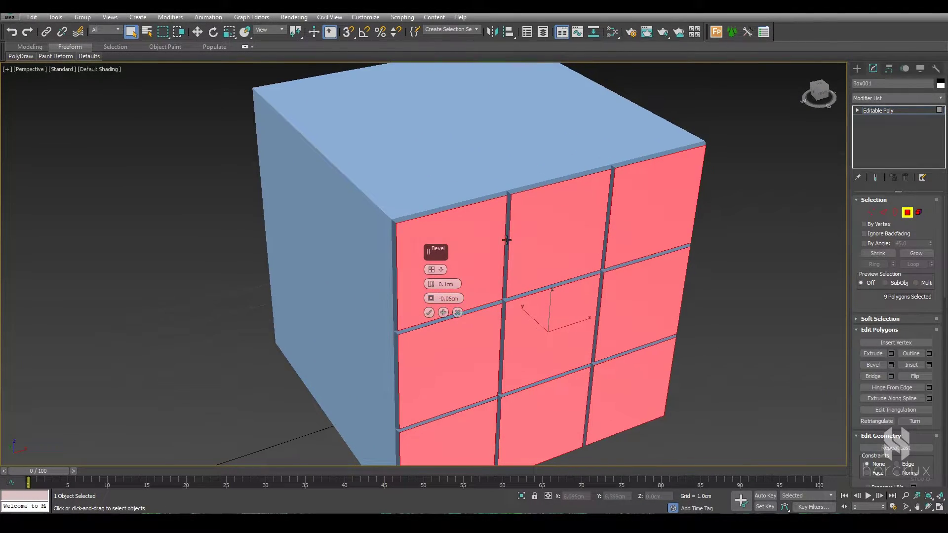
{"action": "left_click", "coordinate": [429, 313]}
{"action": "scroll", "coordinate": [543, 274], "scroll_direction": "down", "scroll_amount": 3}
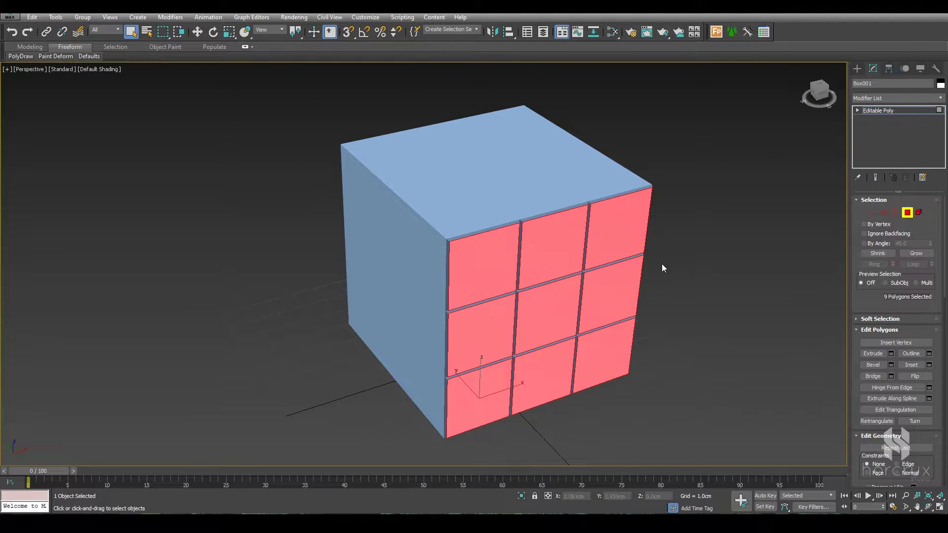
Step: Bevel all nine polygons of the plain side face next to the front using the same By Polygon settings, 0.1 cm and -0.05 cm
{"action": "left_click", "coordinate": [694, 260]}
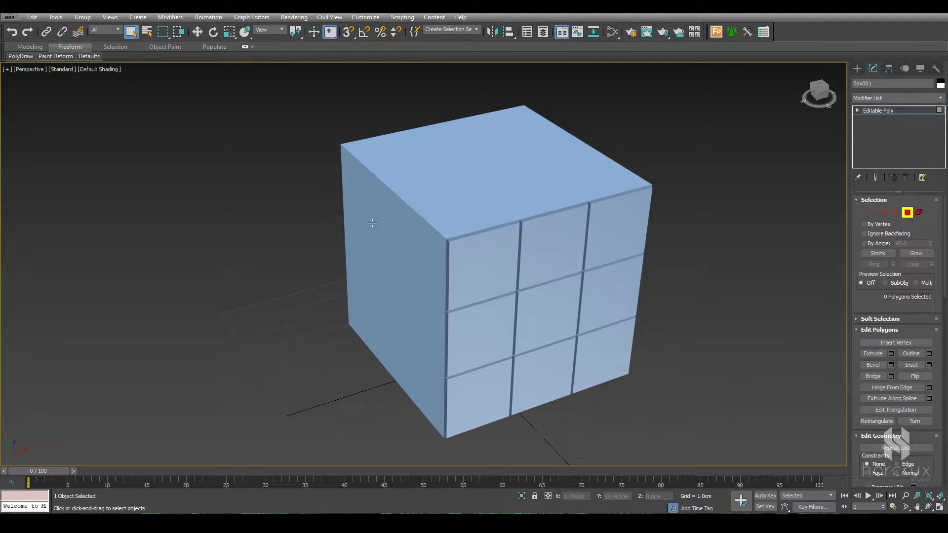
{"action": "left_click", "coordinate": [368, 193]}
{"action": "left_click", "coordinate": [381, 207], "text": "ctrl"}
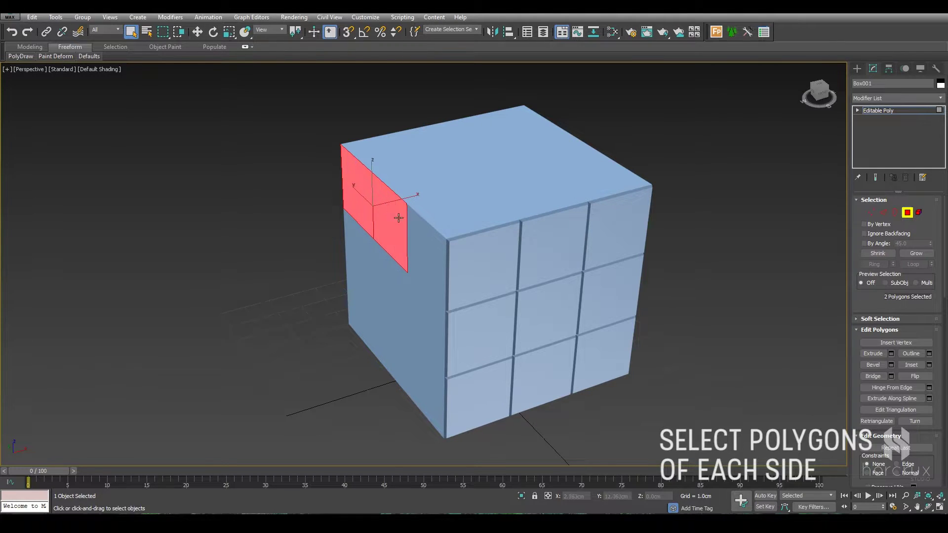
{"action": "left_click", "coordinate": [424, 239], "text": "ctrl"}
{"action": "left_click", "coordinate": [361, 243], "text": "ctrl"}
{"action": "left_click", "coordinate": [391, 277], "text": "ctrl"}
{"action": "left_click", "coordinate": [426, 310], "text": "ctrl"}
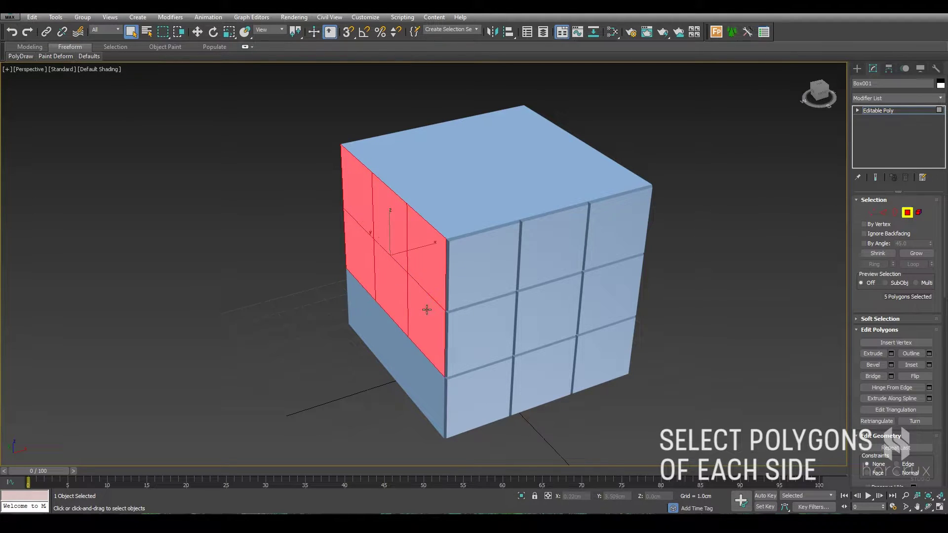
{"action": "left_click", "coordinate": [359, 312], "text": "ctrl"}
{"action": "left_click", "coordinate": [392, 341], "text": "ctrl"}
{"action": "left_click", "coordinate": [419, 367], "text": "ctrl"}
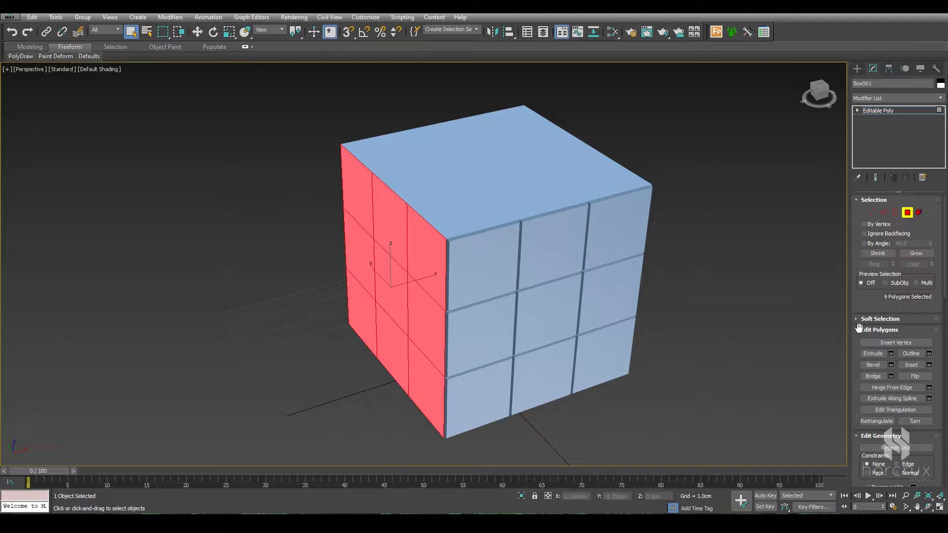
{"action": "left_click", "coordinate": [891, 365]}
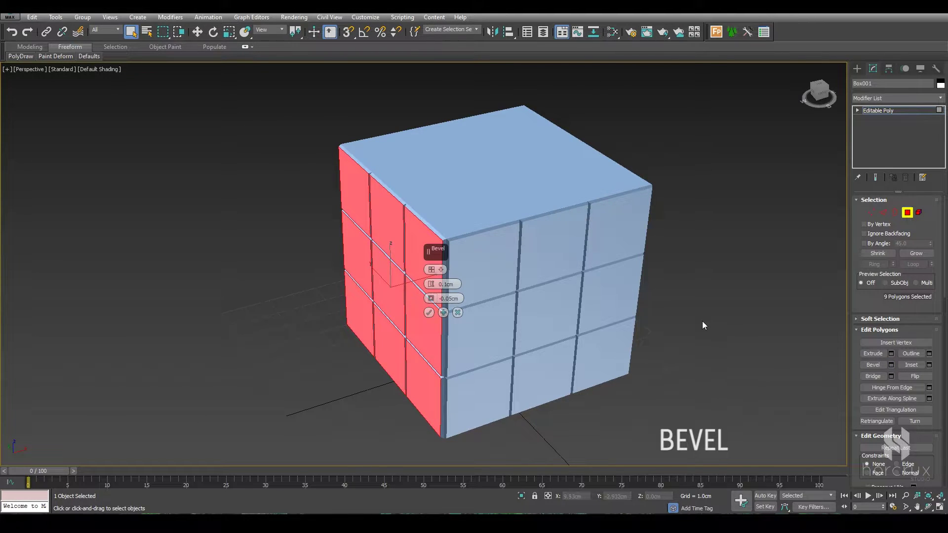
{"action": "left_click", "coordinate": [428, 312]}
Step: Bevel all nine polygons of the cube's top face with the same 0.1 cm height and -0.05 cm outline
{"action": "left_click", "coordinate": [444, 138]}
{"action": "left_click", "coordinate": [523, 118], "text": "ctrl"}
{"action": "left_click", "coordinate": [560, 146], "text": "ctrl"}
{"action": "left_click", "coordinate": [491, 164], "text": "ctrl"}
{"action": "left_click", "coordinate": [414, 151], "text": "ctrl"}
{"action": "left_click", "coordinate": [425, 188], "text": "ctrl"}
{"action": "left_click", "coordinate": [466, 215], "text": "ctrl"}
{"action": "left_click", "coordinate": [553, 194], "text": "ctrl"}
{"action": "left_click", "coordinate": [619, 177], "text": "ctrl"}
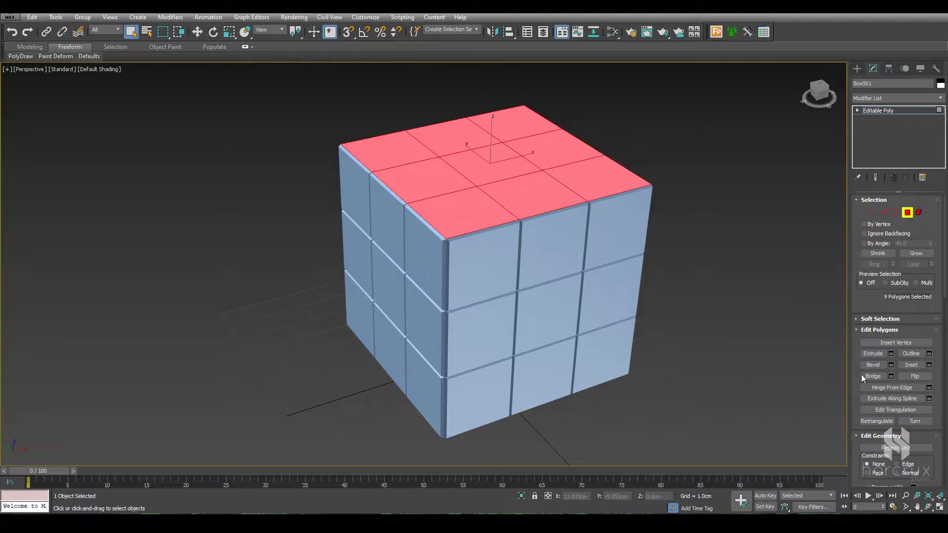
{"action": "left_click", "coordinate": [890, 365]}
{"action": "left_click", "coordinate": [429, 312]}
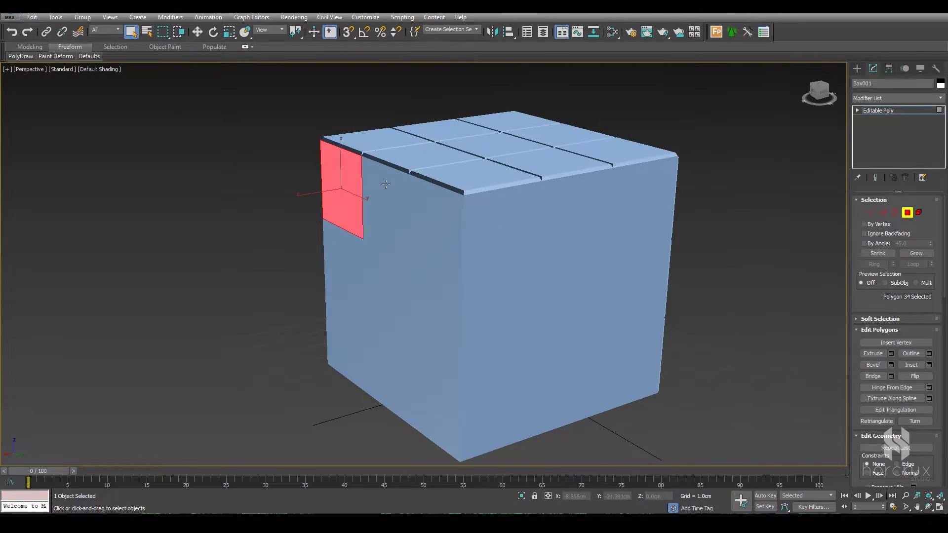
Step: Orbit to the two plain upright sides and bevel the nine polygons of the first one with the same settings
{"action": "left_click", "coordinate": [386, 187], "text": "ctrl"}
{"action": "left_click", "coordinate": [434, 227], "text": "ctrl"}
{"action": "left_click", "coordinate": [435, 330], "text": "ctrl"}
{"action": "left_click", "coordinate": [388, 279], "text": "ctrl"}
{"action": "left_click", "coordinate": [344, 268], "text": "ctrl"}
{"action": "left_click", "coordinate": [345, 340], "text": "ctrl"}
{"action": "left_click", "coordinate": [383, 359], "text": "ctrl"}
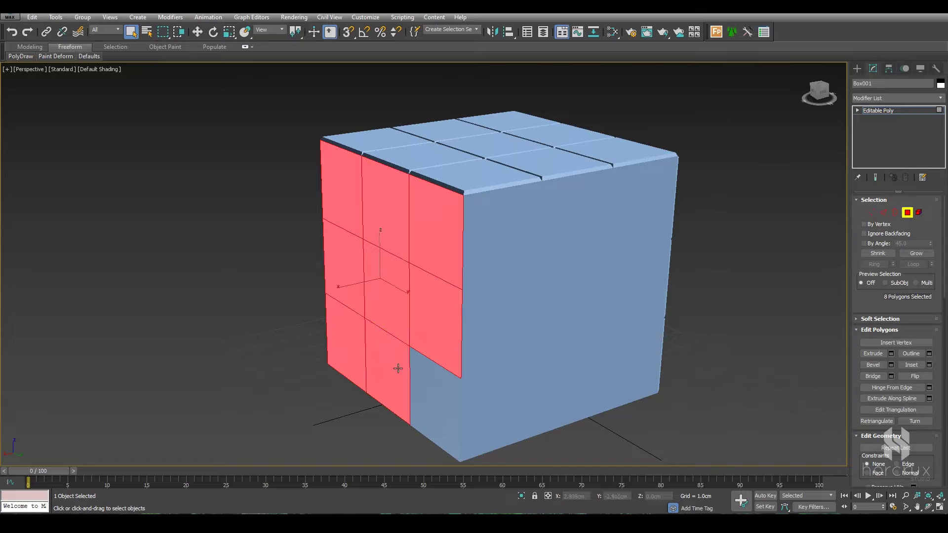
{"action": "left_click", "coordinate": [434, 414], "text": "ctrl"}
{"action": "left_click", "coordinate": [914, 376]}
Step: Bevel all nine polygons of the remaining plain upright side with the same 0.1 cm height and -0.05 cm outline
{"action": "left_click", "coordinate": [483, 241]}
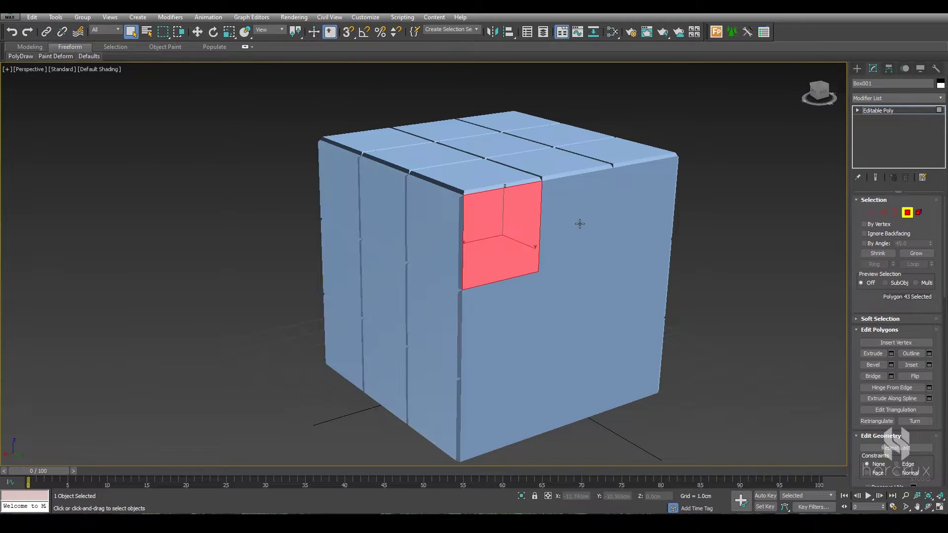
{"action": "left_click", "coordinate": [577, 223], "text": "ctrl"}
{"action": "left_click", "coordinate": [642, 202], "text": "ctrl"}
{"action": "left_click", "coordinate": [640, 272], "text": "ctrl"}
{"action": "left_click", "coordinate": [573, 301], "text": "ctrl"}
{"action": "left_click", "coordinate": [507, 349], "text": "ctrl"}
{"action": "left_click", "coordinate": [498, 412], "text": "ctrl"}
{"action": "left_click", "coordinate": [557, 391], "text": "ctrl"}
{"action": "left_click", "coordinate": [642, 384], "text": "ctrl"}
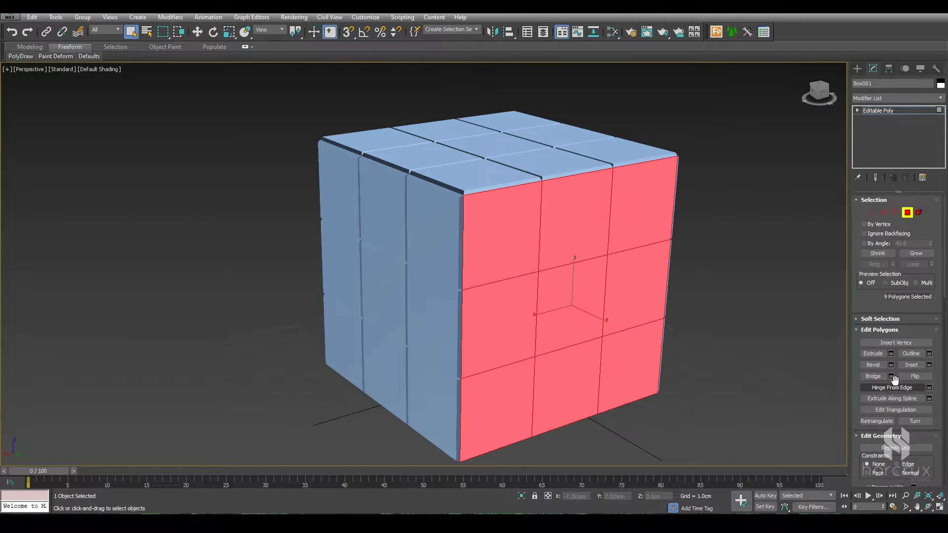
{"action": "key", "text": "shift+ctrl+b"}
{"action": "left_click", "coordinate": [429, 313]}
Step: Bevel all nine polygons of the cube's underside with the same 0.1 cm and -0.05 cm settings
{"action": "middle_click_drag", "start_coordinate": [429, 318], "coordinate": [526, 203], "text": "alt"}
{"action": "left_click", "coordinate": [526, 203]}
{"action": "left_click", "coordinate": [601, 193], "text": "ctrl"}
{"action": "left_click", "coordinate": [737, 199], "text": "ctrl"}
{"action": "left_click", "coordinate": [729, 280], "text": "ctrl"}
{"action": "left_click", "coordinate": [607, 295], "text": "ctrl"}
{"action": "left_click", "coordinate": [498, 291], "text": "ctrl"}
{"action": "left_click", "coordinate": [494, 370], "text": "ctrl"}
{"action": "left_click", "coordinate": [600, 372], "text": "ctrl"}
{"action": "left_click", "coordinate": [701, 375], "text": "ctrl"}
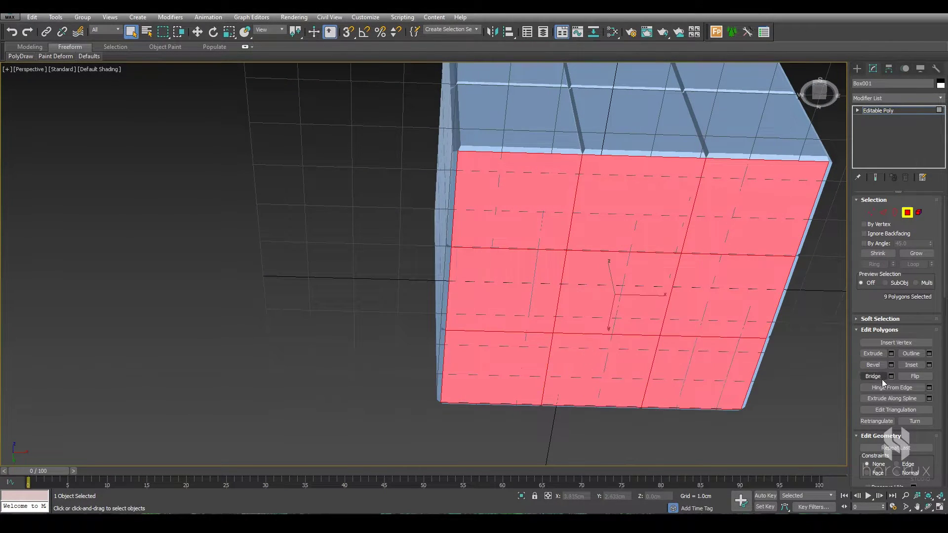
{"action": "key", "text": "shift+ctrl+b"}
{"action": "left_click", "coordinate": [428, 313]}
Step: Review the beveled cube from all around, leave polygon editing and deselect the cube
{"action": "middle_click_drag", "start_coordinate": [429, 312], "coordinate": [801, 126], "text": "alt"}
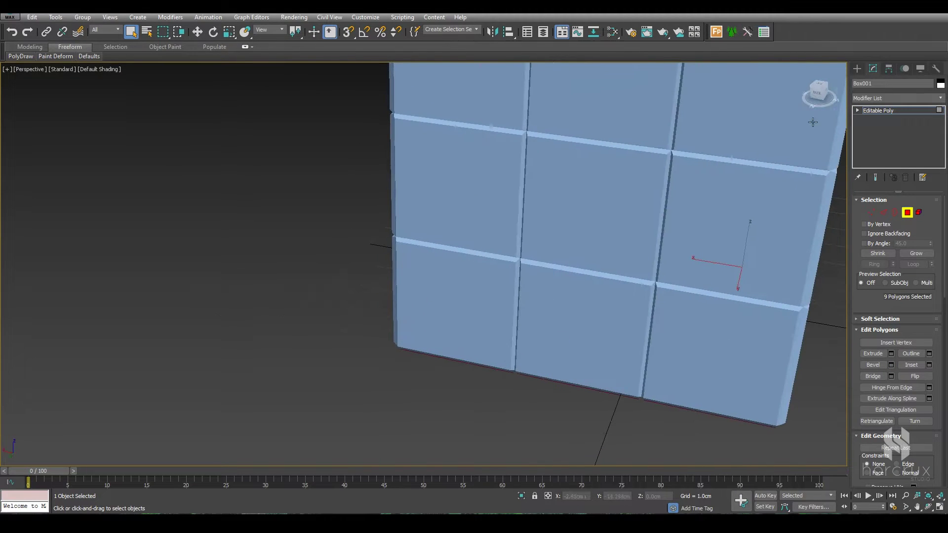
{"action": "middle_click_drag", "start_coordinate": [805, 67], "coordinate": [462, 267], "text": "alt"}
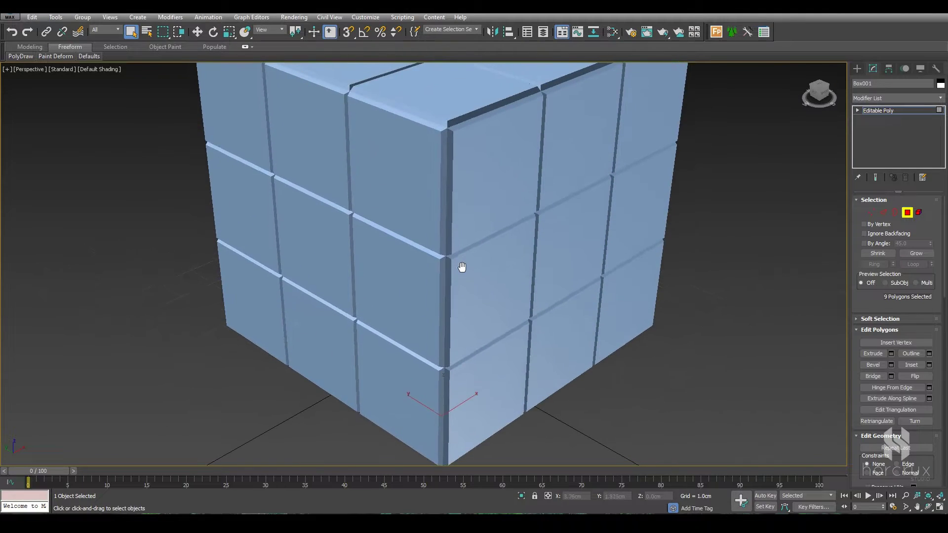
{"action": "scroll", "coordinate": [462, 266], "scroll_direction": "down", "scroll_amount": 5}
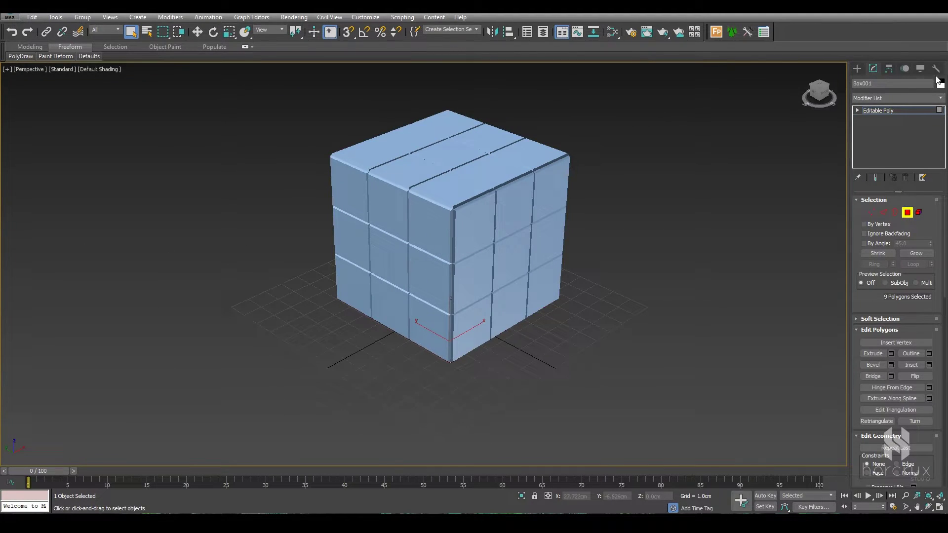
{"action": "left_click", "coordinate": [856, 68]}
{"action": "key", "text": "ctrl+d"}
{"action": "middle_click_drag", "start_coordinate": [469, 196], "coordinate": [474, 228]}
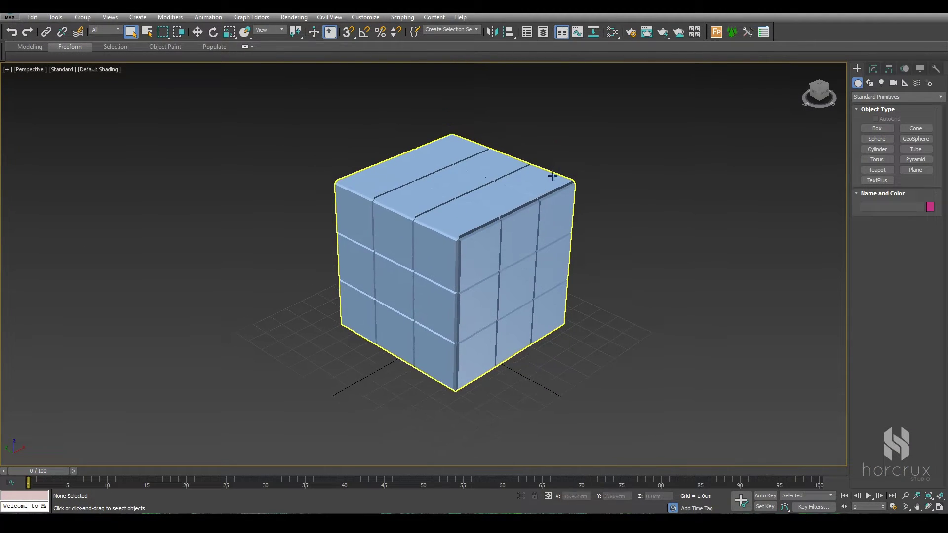
Step: Open the Slate Material Editor and the render setup, and change the renderer to V-Ray Adv 3.40.01
{"action": "key", "text": "m"}
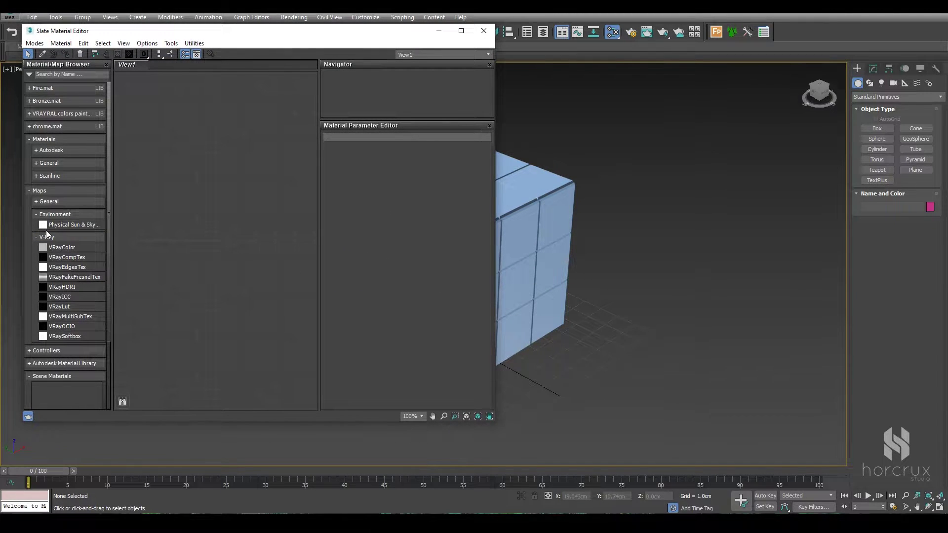
{"action": "key", "text": "F10"}
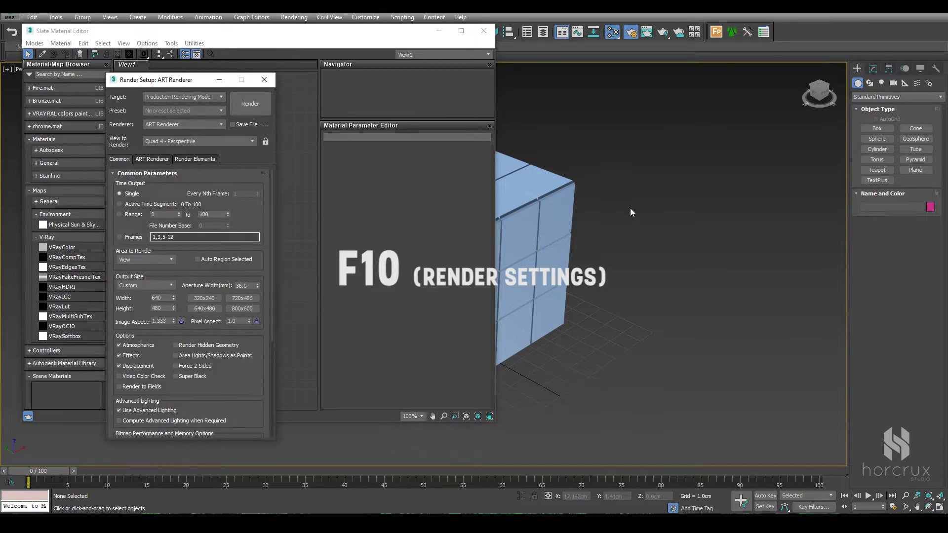
{"action": "left_click", "coordinate": [183, 122]}
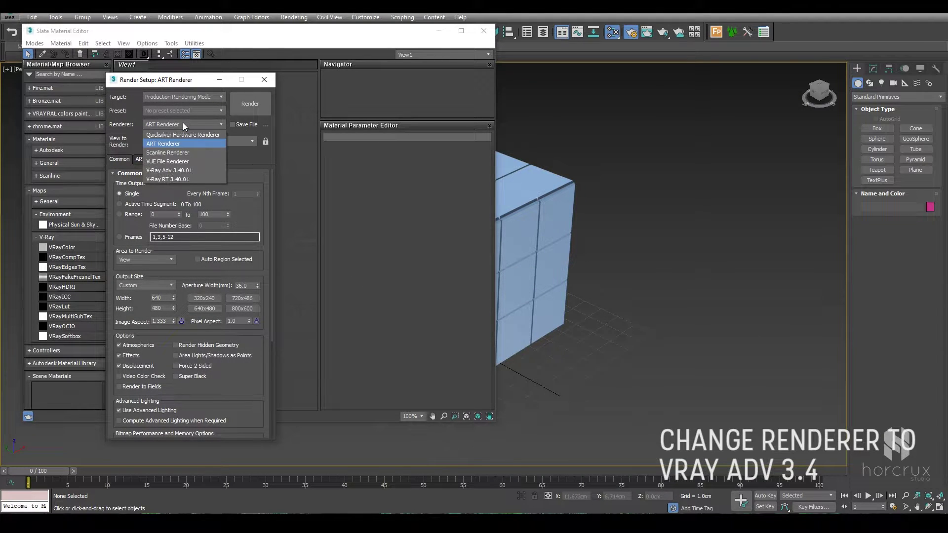
{"action": "left_click", "coordinate": [173, 169]}
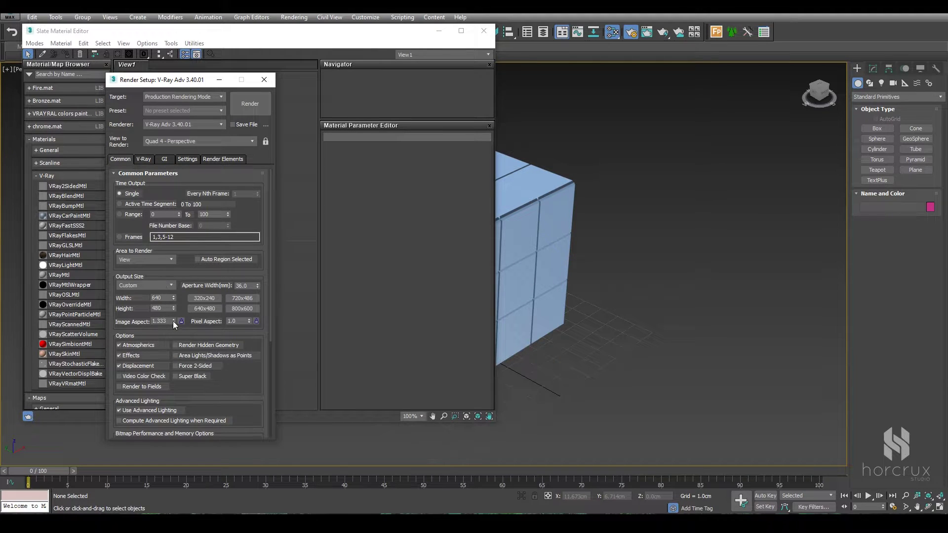
Step: Set the render output's image aspect to 1.0, lock it, set the width to 500, and close the render setup
{"action": "double_click", "coordinate": [163, 321]}
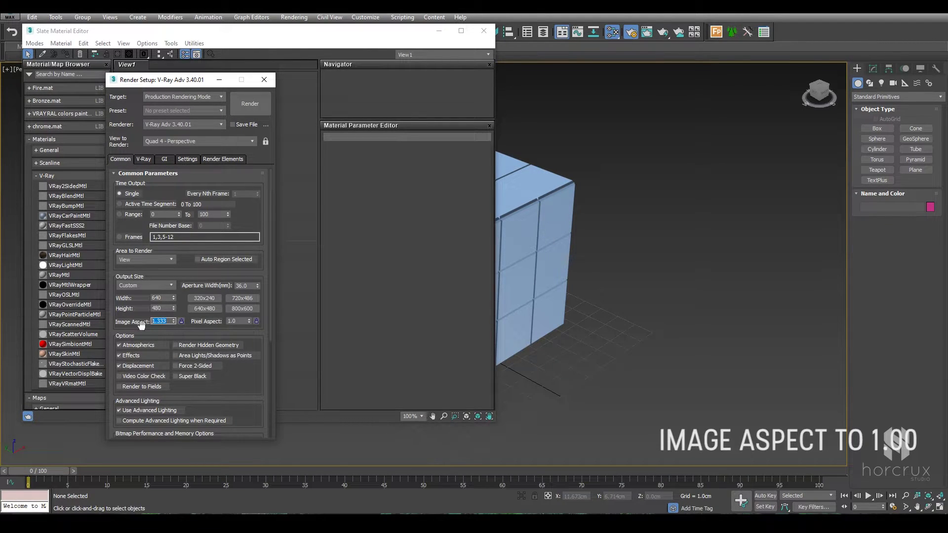
{"action": "type", "text": "1"}
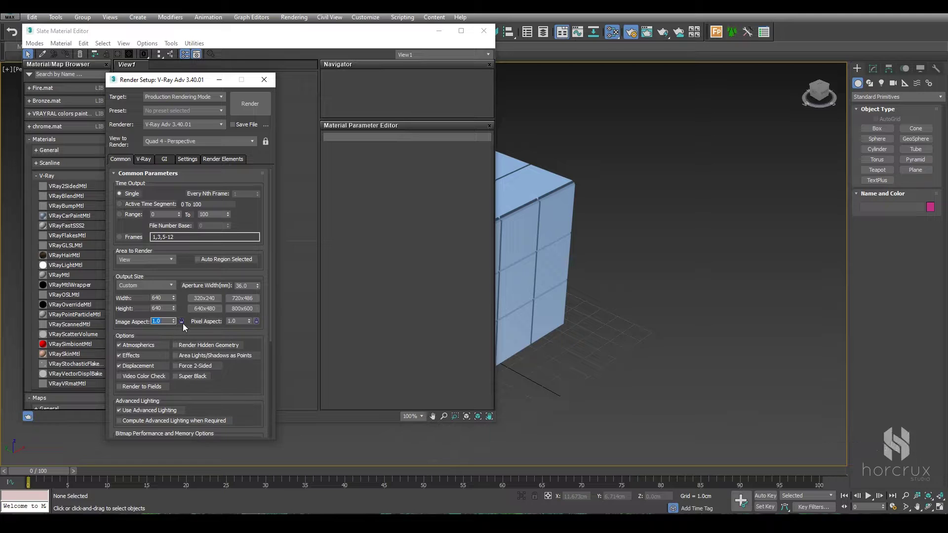
{"action": "left_click", "coordinate": [181, 321]}
{"action": "double_click", "coordinate": [163, 298]}
{"action": "type", "text": "500"}
{"action": "key", "text": "Return"}
{"action": "left_click", "coordinate": [264, 79]}
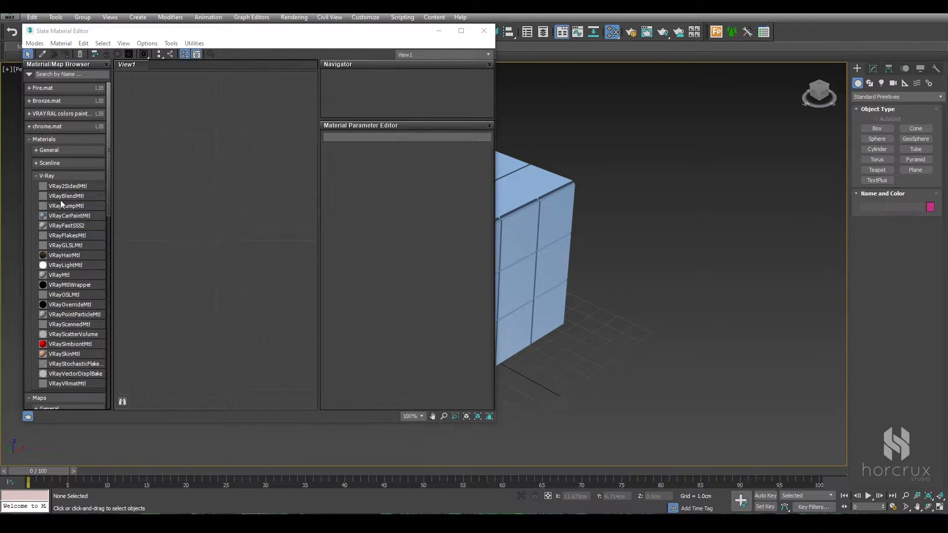
Step: Add a VRayMtl material to the node view and set its diffuse colour to white, value 255
{"action": "left_click_drag", "start_coordinate": [62, 275], "coordinate": [156, 239]}
{"action": "scroll", "coordinate": [199, 200], "scroll_direction": "down", "scroll_amount": 2}
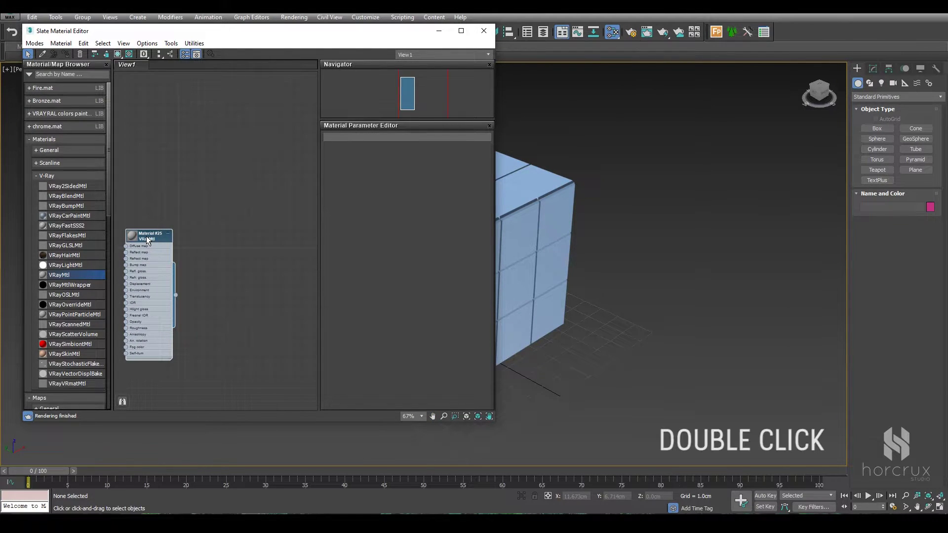
{"action": "double_click", "coordinate": [146, 236]}
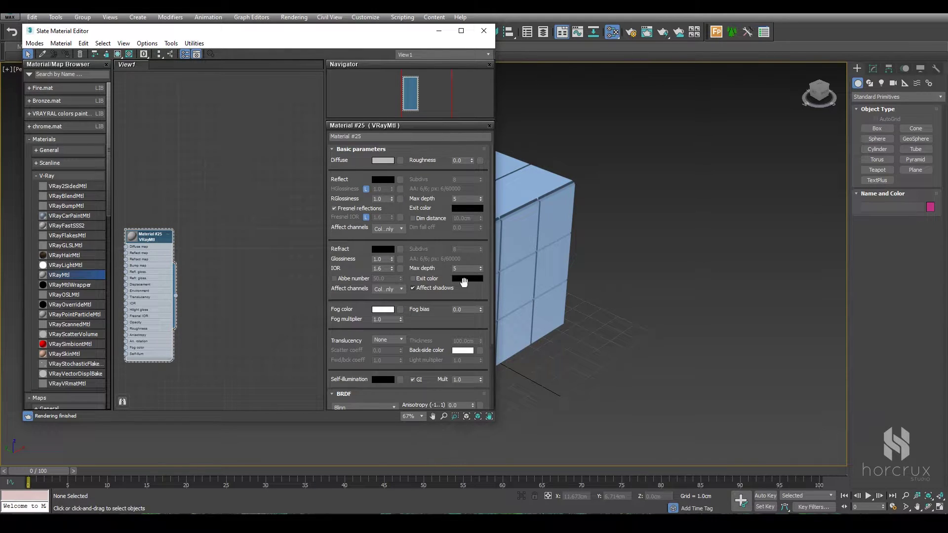
{"action": "left_click", "coordinate": [385, 160]}
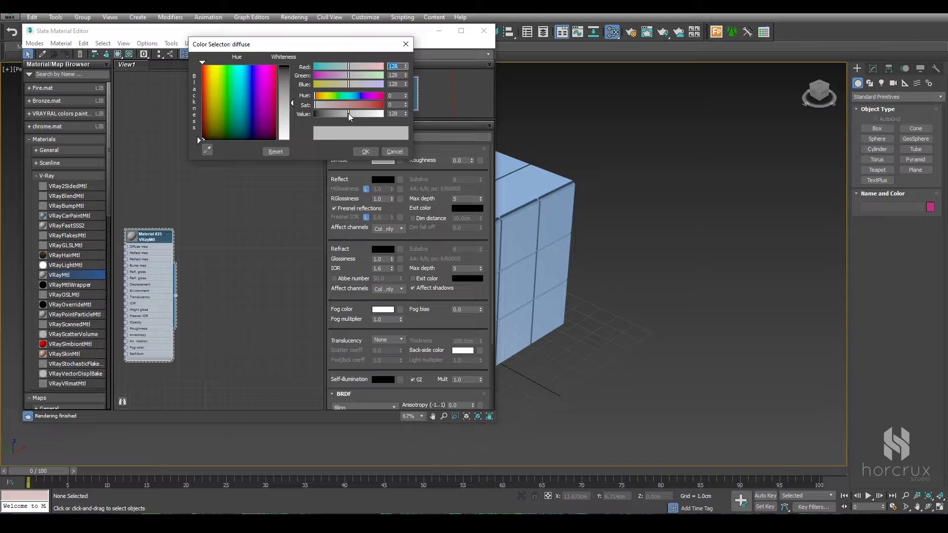
{"action": "left_click_drag", "start_coordinate": [293, 103], "coordinate": [292, 141]}
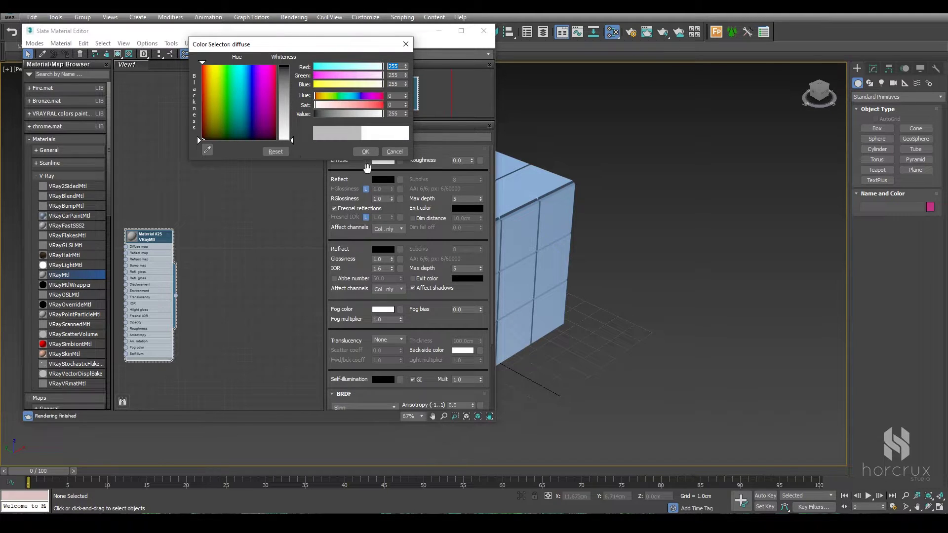
{"action": "left_click", "coordinate": [365, 152]}
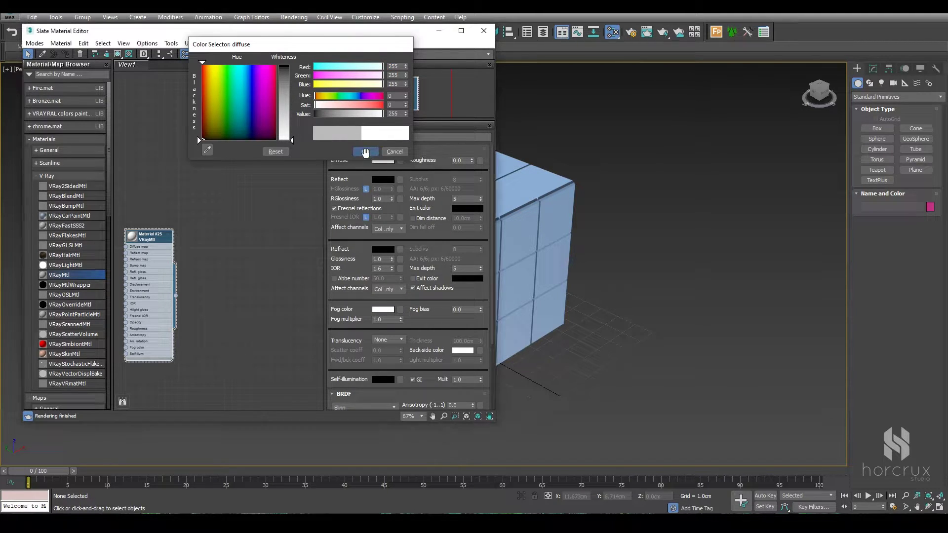
Step: Give the white material a grey reflection colour of value 50 and an RGlossiness of 0.8
{"action": "left_click", "coordinate": [384, 180]}
{"action": "left_click", "coordinate": [398, 114]}
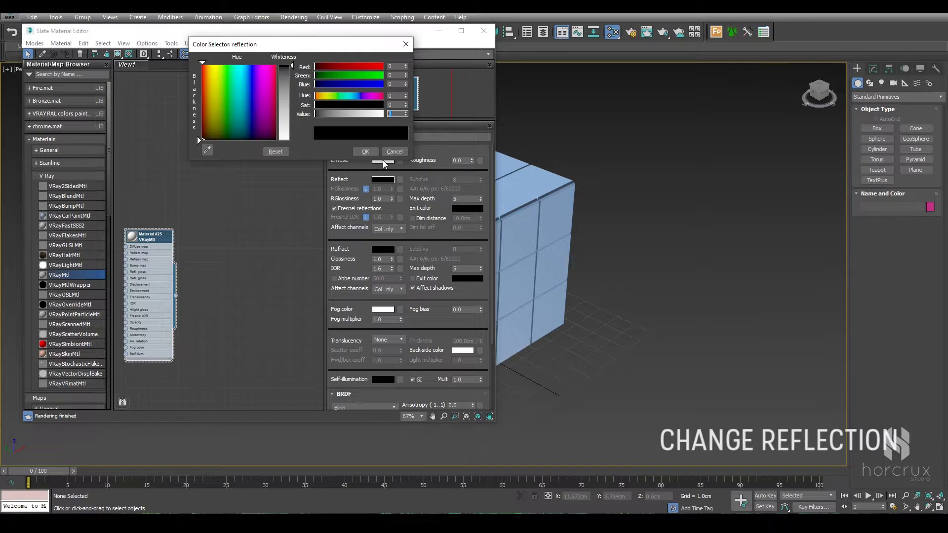
{"action": "left_click", "coordinate": [365, 151]}
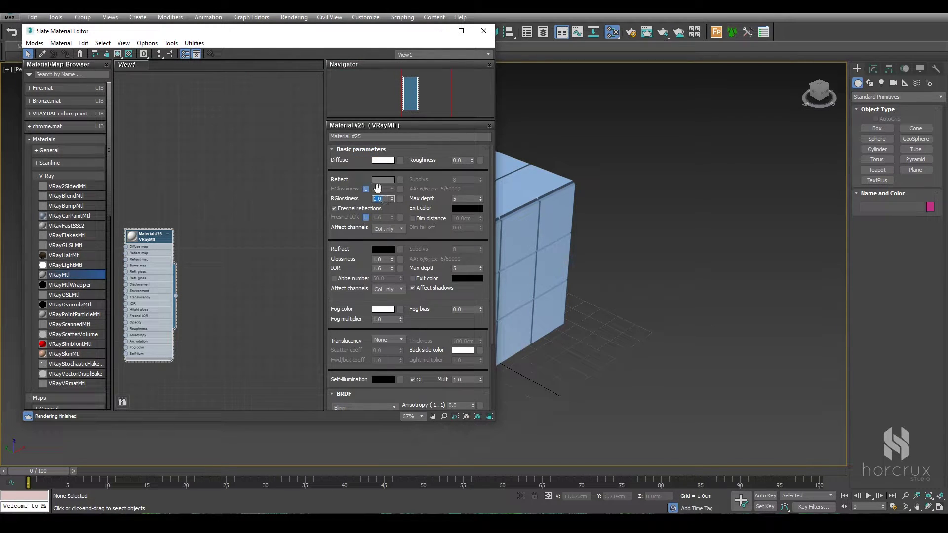
{"action": "type", "text": "."}
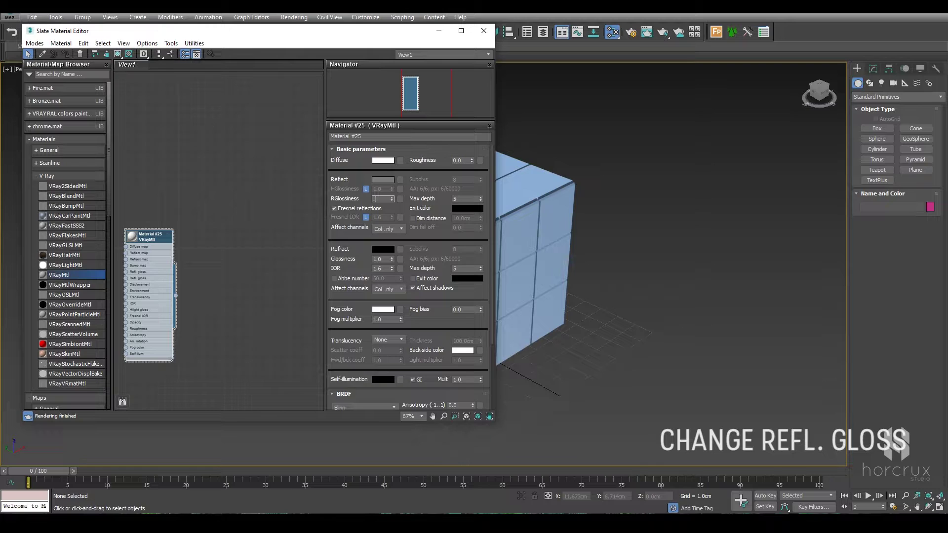
{"action": "type", "text": "7"}
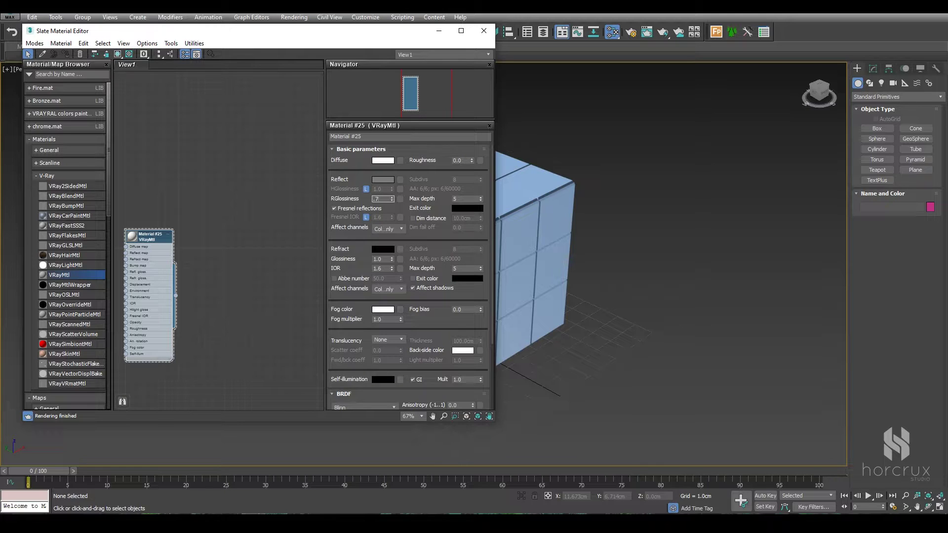
{"action": "left_click", "coordinate": [280, 259]}
Step: Clone the white VRayMtl until six nodes stand in a row with a seventh placed above them
{"action": "left_click_drag", "start_coordinate": [147, 236], "coordinate": [232, 150], "text": "shift"}
{"action": "scroll", "coordinate": [182, 251], "scroll_direction": "down", "scroll_amount": 3}
{"action": "scroll", "coordinate": [143, 250], "scroll_direction": "down", "scroll_amount": 2}
{"action": "left_click", "coordinate": [243, 221]}
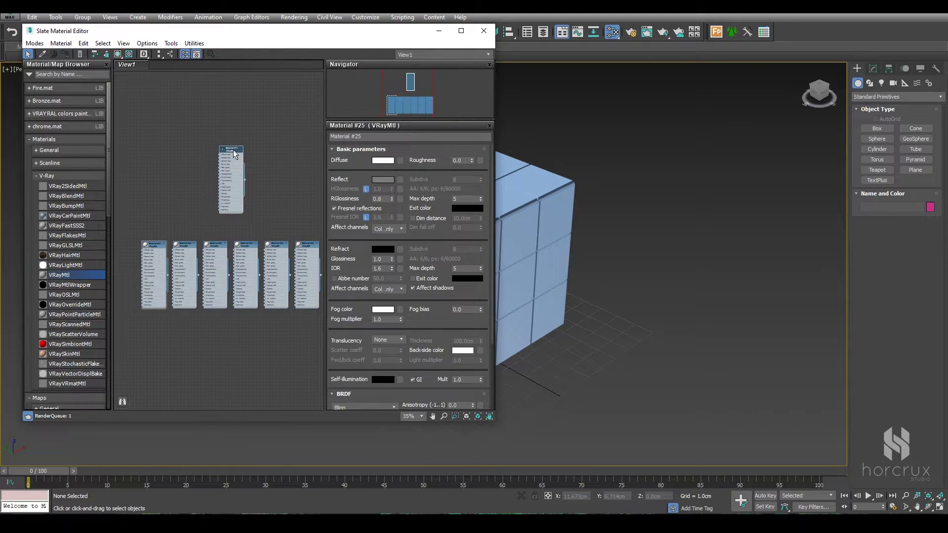
Step: Set the diffuse colour of the separate material above the row to near-black, value 5
{"action": "scroll", "coordinate": [233, 144], "scroll_direction": "up", "scroll_amount": 3}
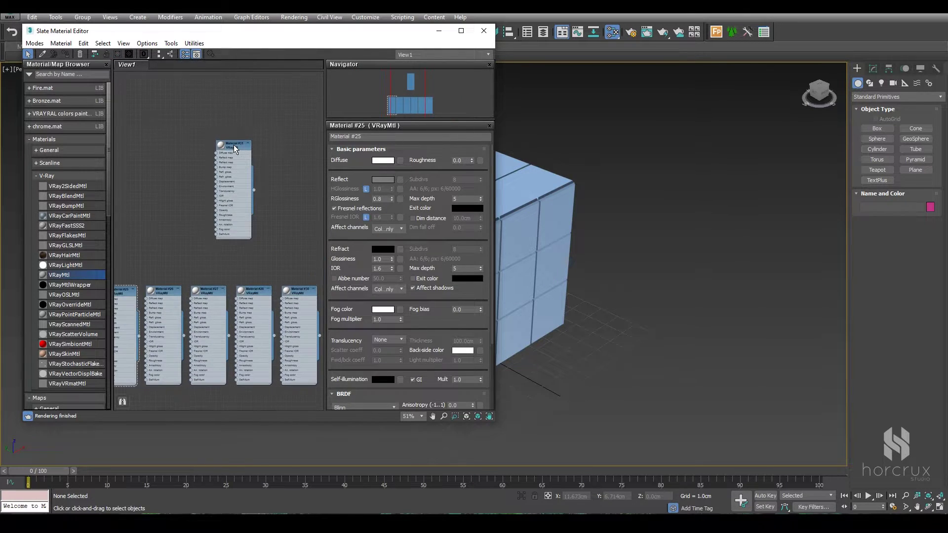
{"action": "left_click", "coordinate": [382, 160]}
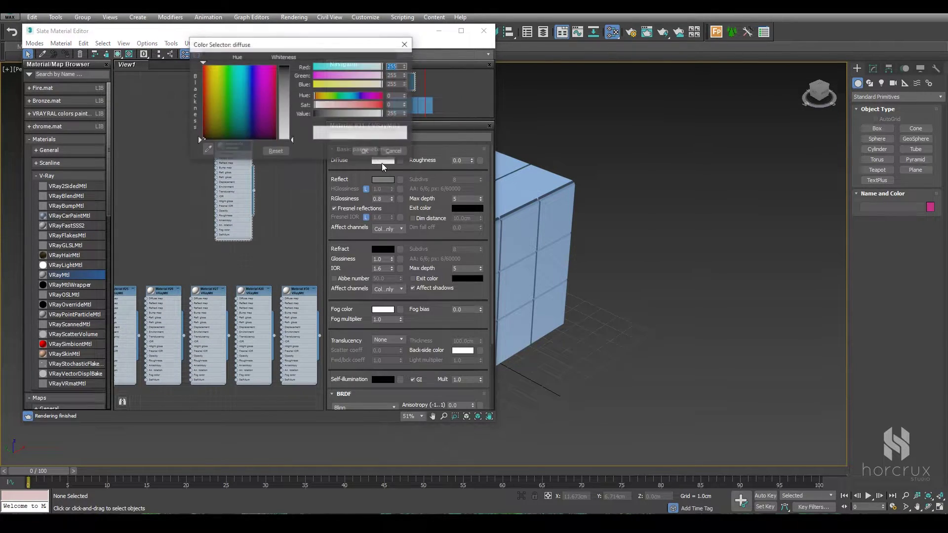
{"action": "double_click", "coordinate": [395, 114]}
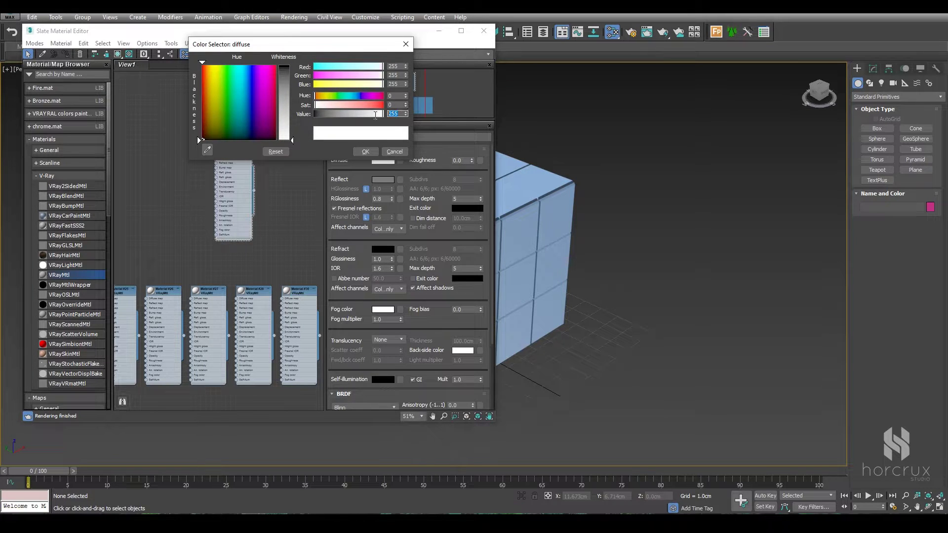
{"action": "type", "text": "5"}
{"action": "key", "text": "Return"}
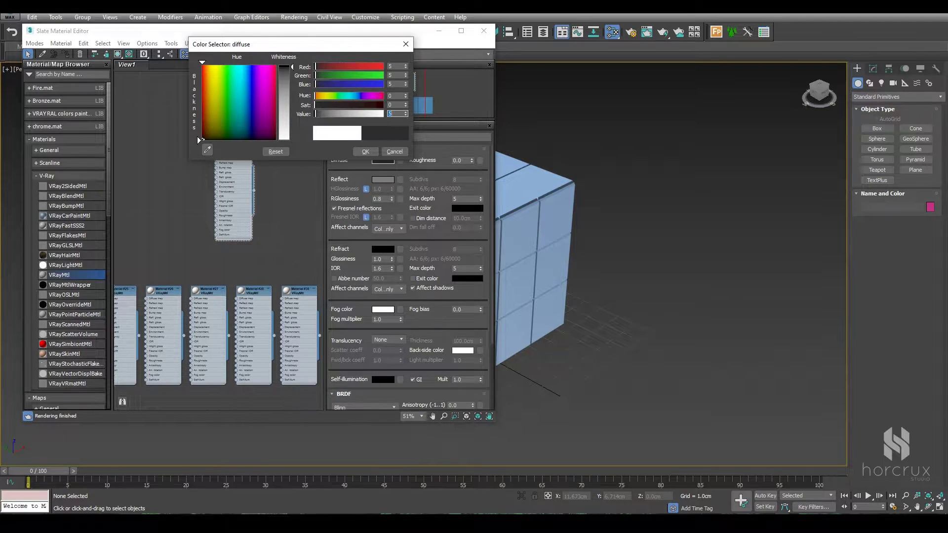
{"action": "left_click", "coordinate": [366, 151]}
Step: Check the near-black material's reflection colour and set its RGlossiness to 0.1
{"action": "left_click", "coordinate": [382, 179]}
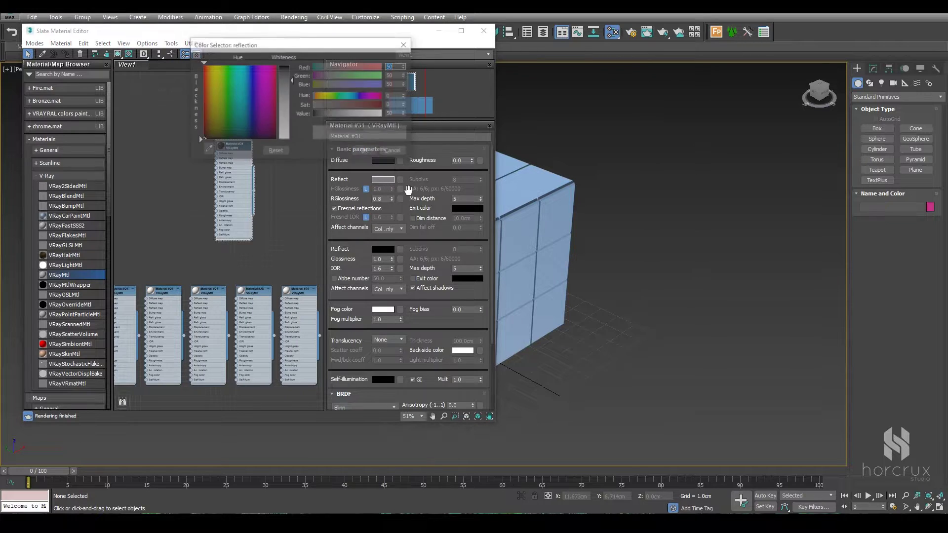
{"action": "left_click", "coordinate": [365, 151]}
{"action": "left_click", "coordinate": [384, 180]}
{"action": "double_click", "coordinate": [397, 114]}
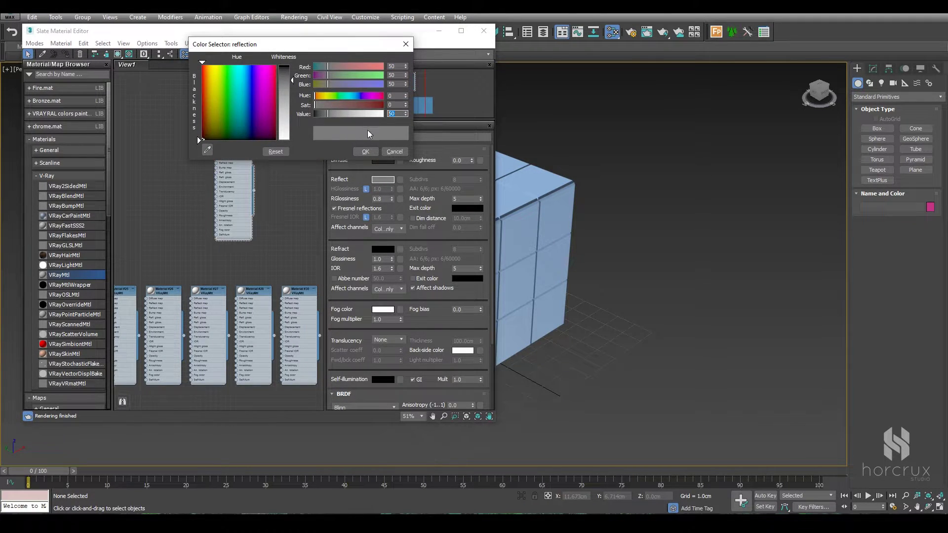
{"action": "left_click", "coordinate": [390, 152]}
{"action": "double_click", "coordinate": [377, 199]}
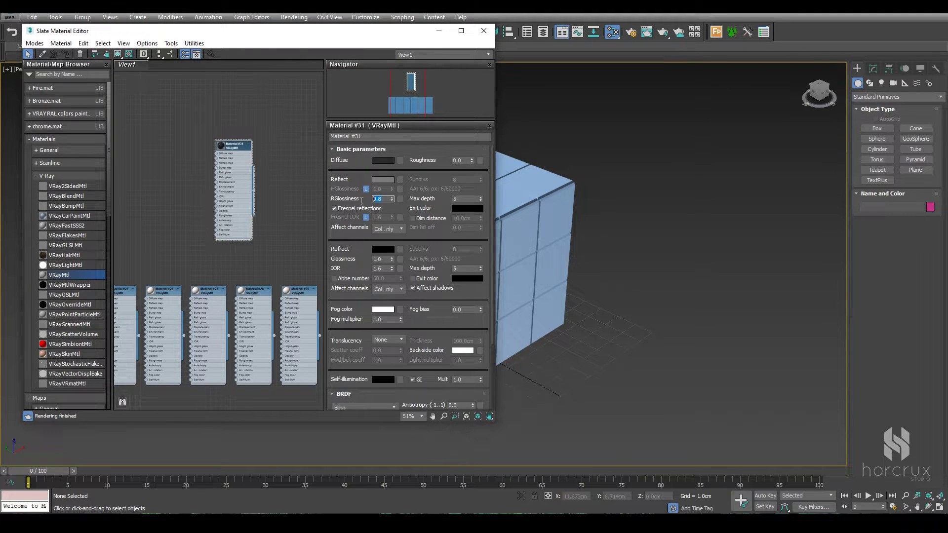
Step: Change the diffuse colour of the second material in the row to pure red
{"action": "middle_click_drag", "start_coordinate": [253, 256], "coordinate": [206, 220]}
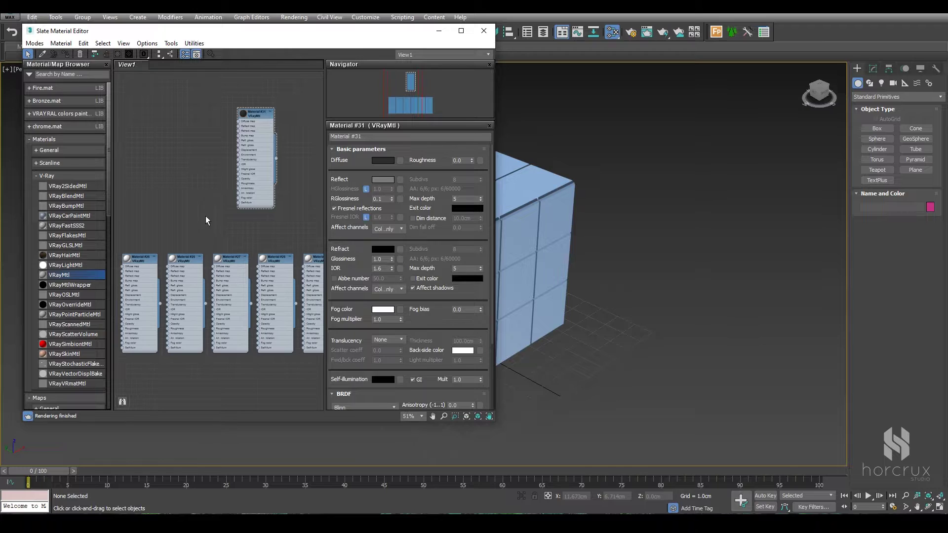
{"action": "double_click", "coordinate": [185, 258]}
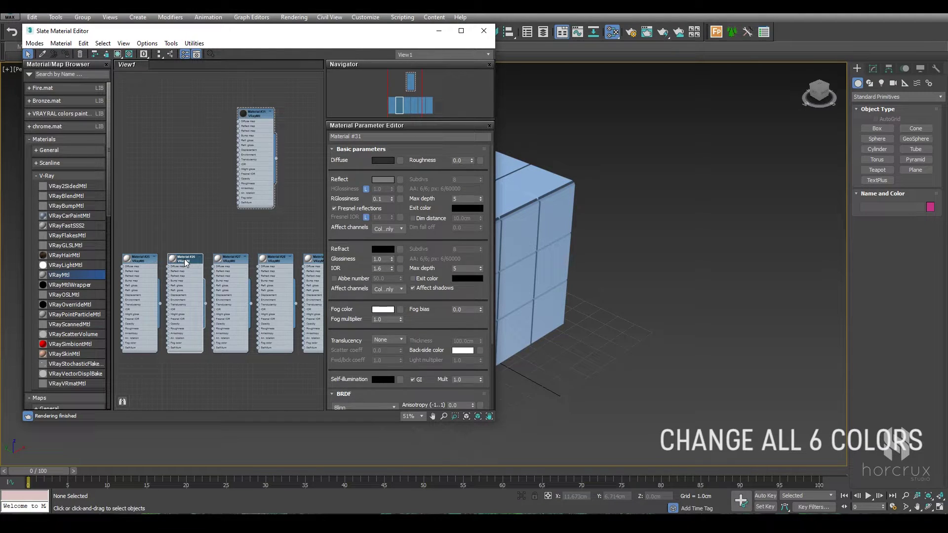
{"action": "left_click", "coordinate": [387, 161]}
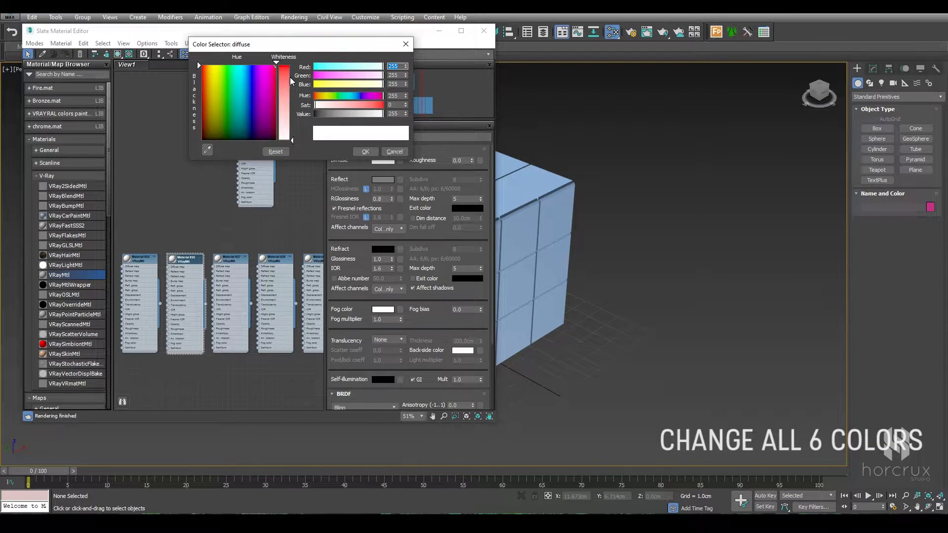
{"action": "left_click_drag", "start_coordinate": [291, 81], "coordinate": [292, 65]}
{"action": "left_click", "coordinate": [365, 152]}
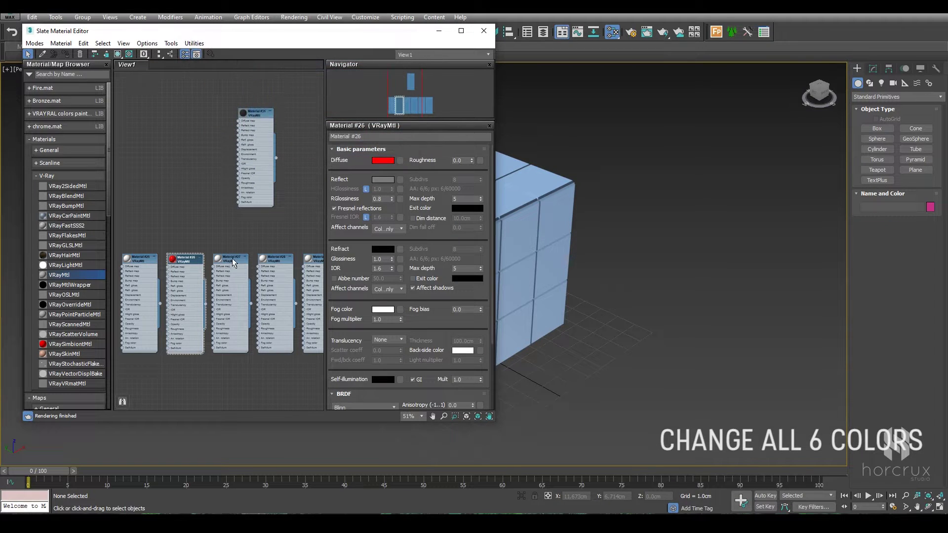
Step: Change the diffuse colour of the third material in the row to a dark green with hue 88, saturation 255 and value 40
{"action": "double_click", "coordinate": [232, 259]}
{"action": "left_click", "coordinate": [385, 160]}
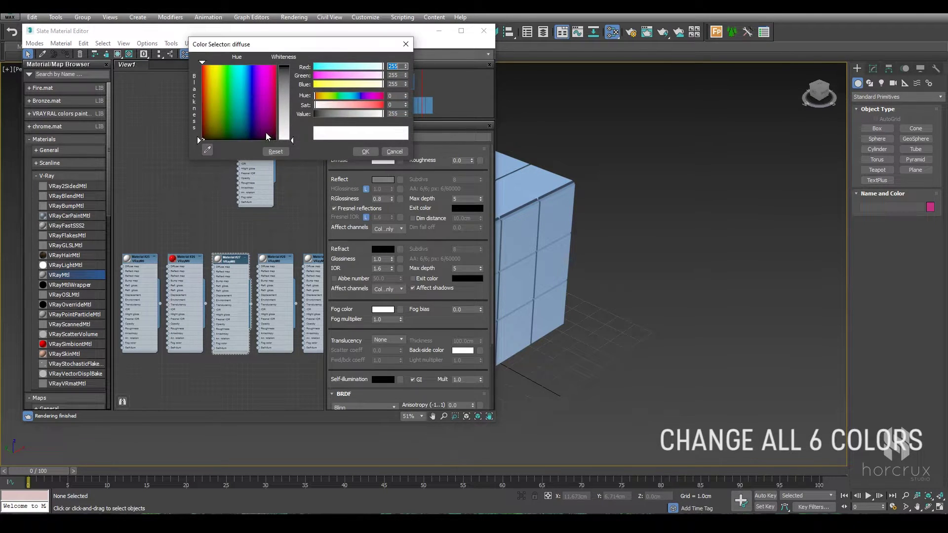
{"action": "left_click", "coordinate": [227, 66]}
{"action": "left_click_drag", "start_coordinate": [351, 105], "coordinate": [377, 104]}
{"action": "left_click", "coordinate": [325, 113]}
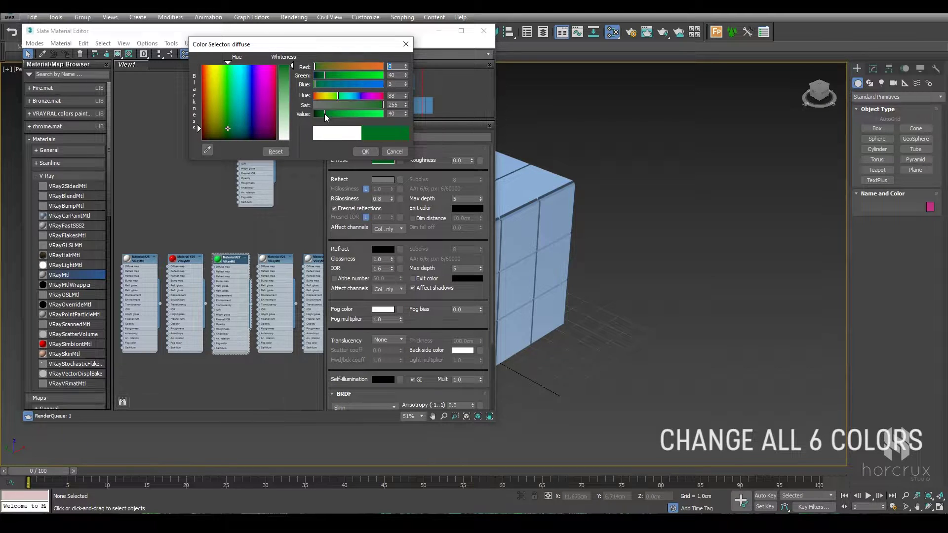
{"action": "left_click", "coordinate": [366, 151]}
Step: Change the diffuse colour of the fourth material in the row to a saturated blue with hue 172
{"action": "double_click", "coordinate": [274, 258]}
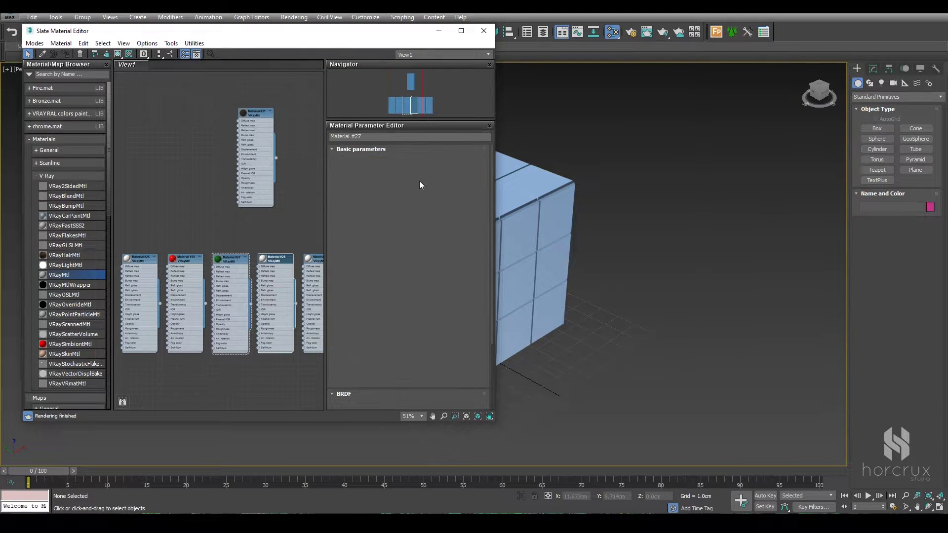
{"action": "left_click", "coordinate": [387, 162]}
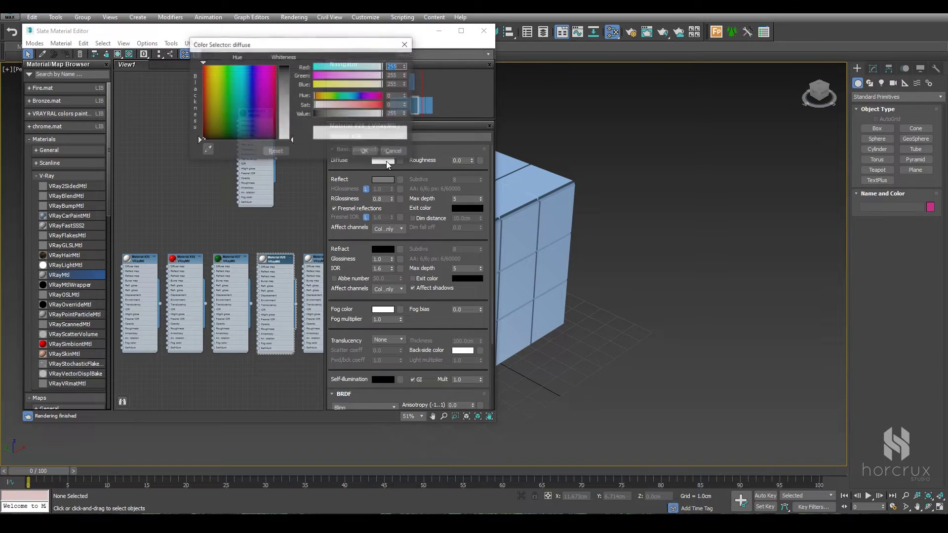
{"action": "left_click", "coordinate": [360, 94]}
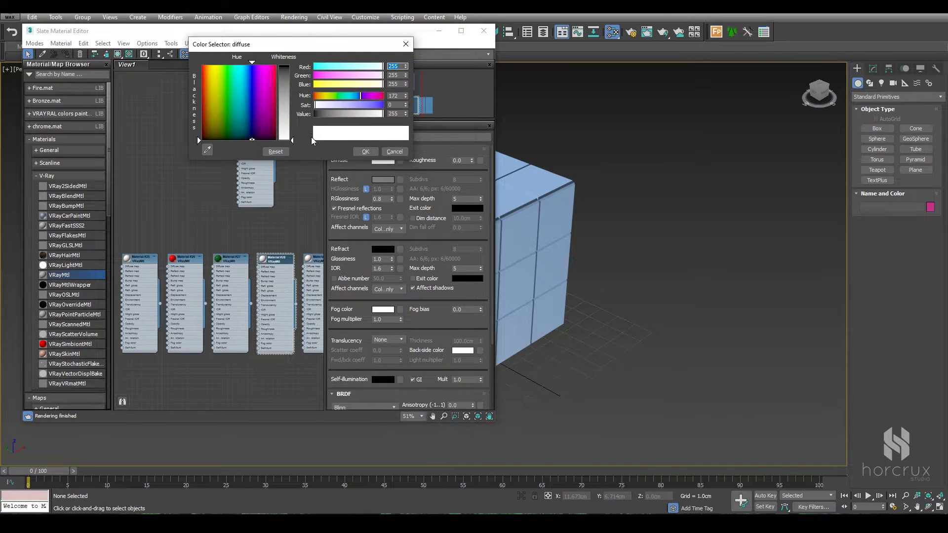
{"action": "left_click_drag", "start_coordinate": [383, 105], "coordinate": [388, 105]}
{"action": "left_click", "coordinate": [365, 151]}
Step: Change the diffuse colour of the fifth material in the row to a saturated yellow with hue 41
{"action": "middle_click_drag", "start_coordinate": [282, 191], "coordinate": [173, 175]}
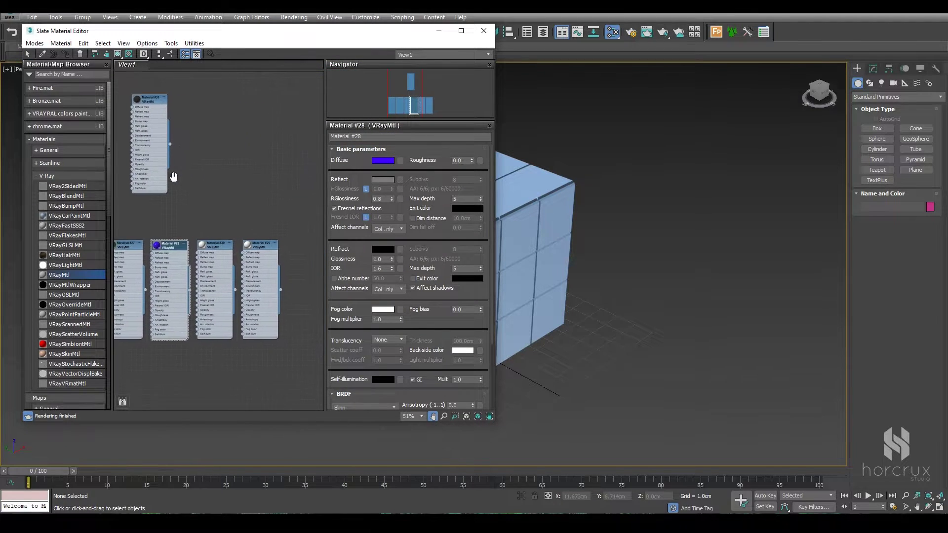
{"action": "left_click", "coordinate": [216, 245]}
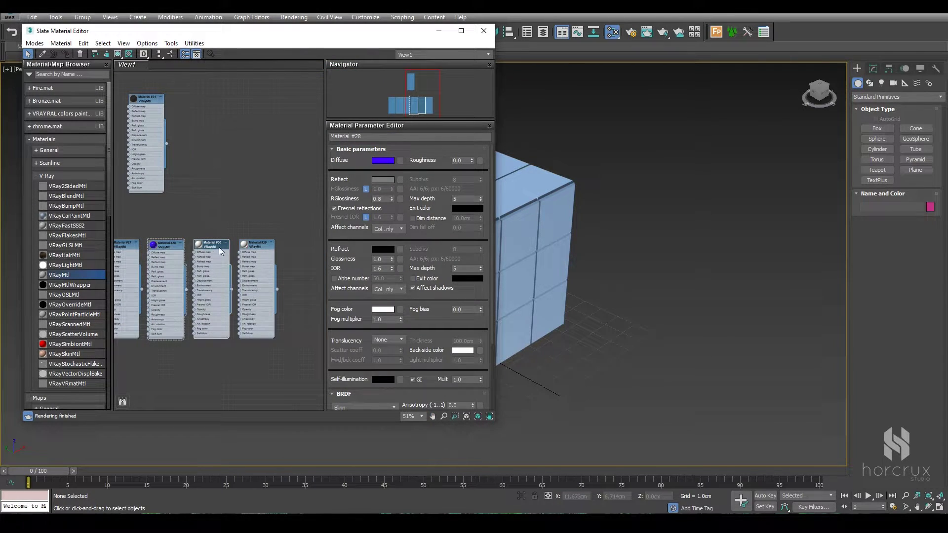
{"action": "left_click", "coordinate": [383, 160]}
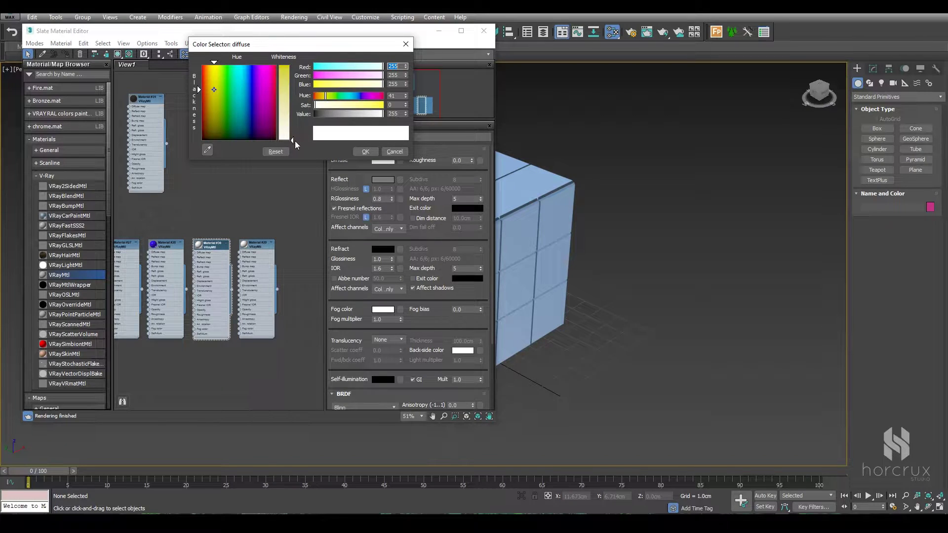
{"action": "left_click_drag", "start_coordinate": [294, 141], "coordinate": [294, 66]}
{"action": "left_click", "coordinate": [366, 152]}
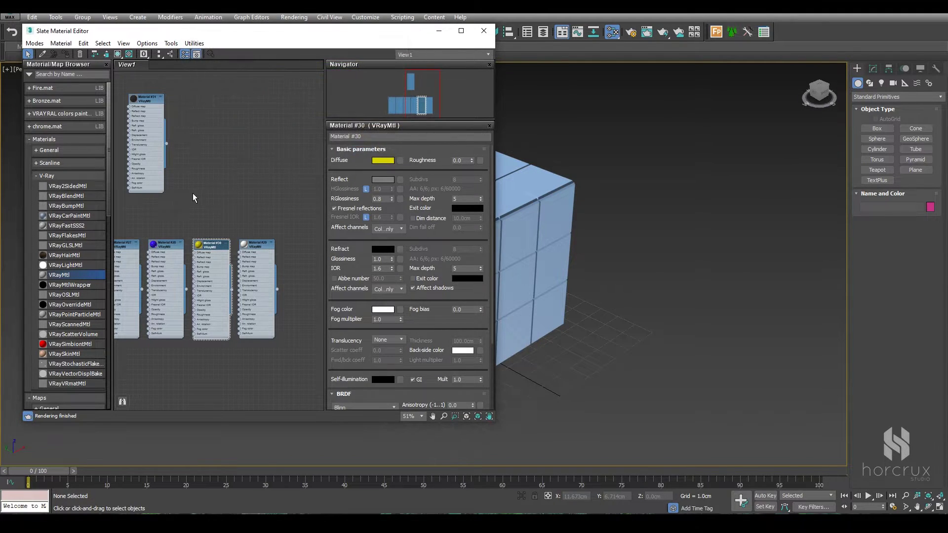
Step: Change the diffuse colour of the sixth material in the row to a light orange, keeping red at 255
{"action": "scroll", "coordinate": [276, 197], "scroll_direction": "down", "scroll_amount": 3}
{"action": "left_click_drag", "start_coordinate": [273, 187], "coordinate": [260, 170]}
{"action": "key", "text": "Escape"}
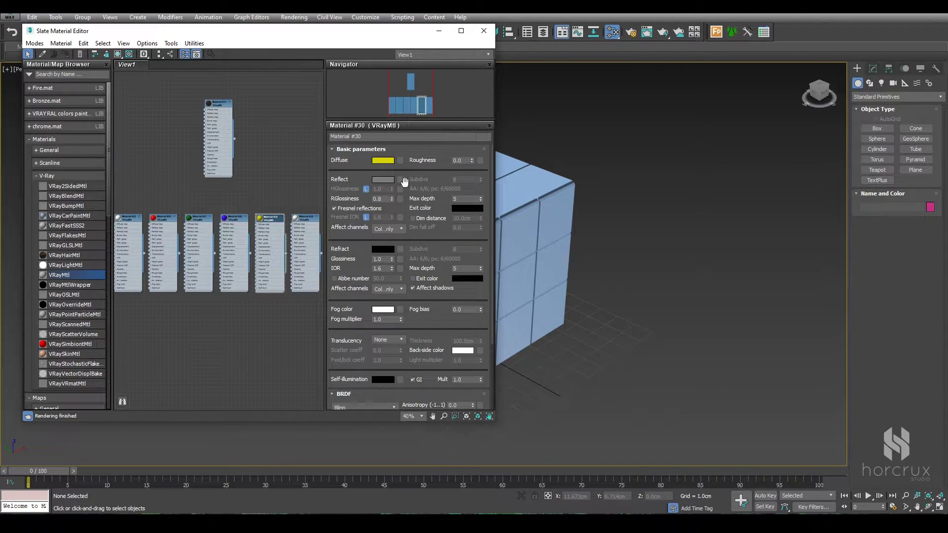
{"action": "double_click", "coordinate": [307, 218]}
{"action": "left_click", "coordinate": [384, 163]}
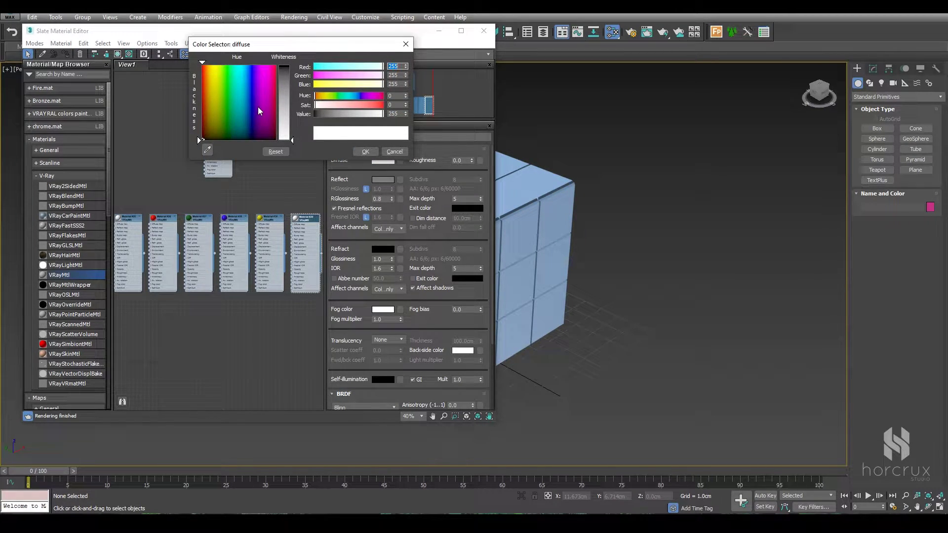
{"action": "left_click", "coordinate": [376, 105]}
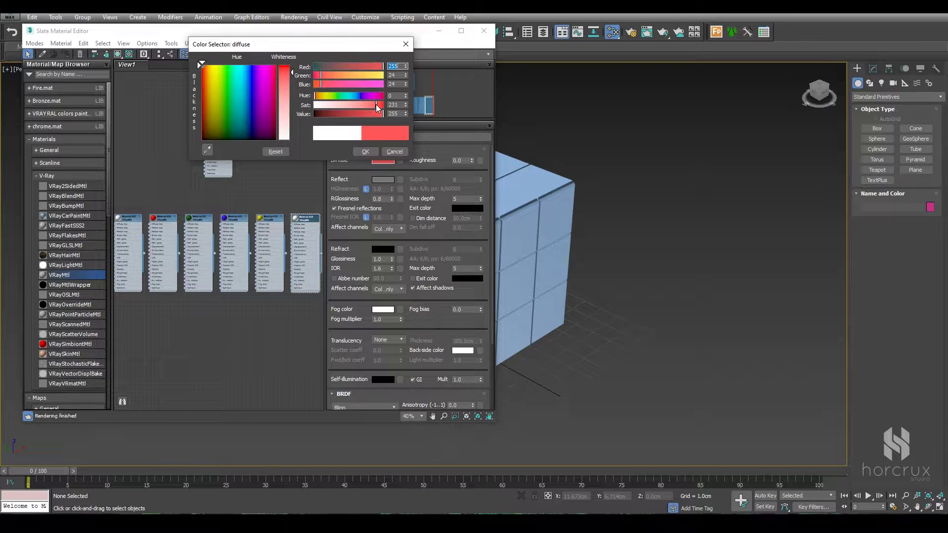
{"action": "left_click_drag", "start_coordinate": [326, 75], "coordinate": [327, 75]}
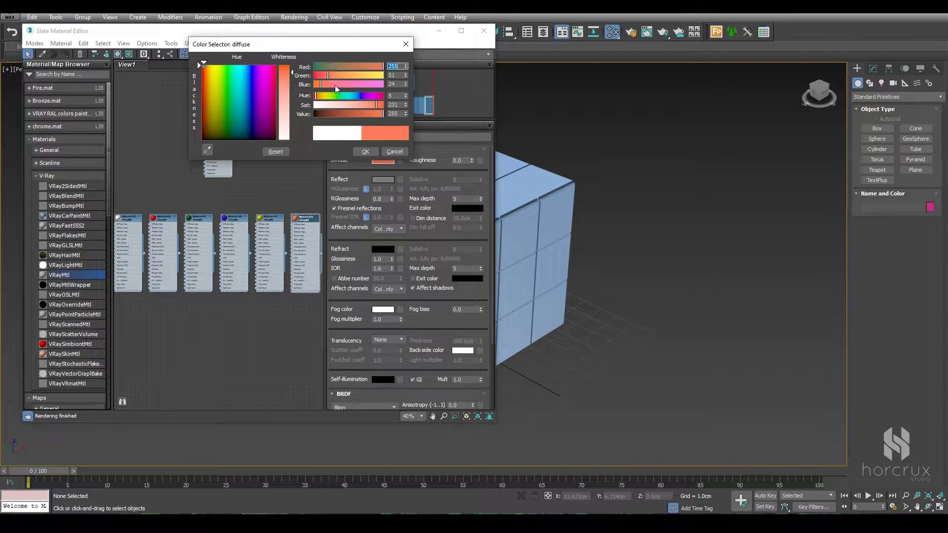
{"action": "left_click", "coordinate": [331, 74]}
{"action": "left_click", "coordinate": [363, 151]}
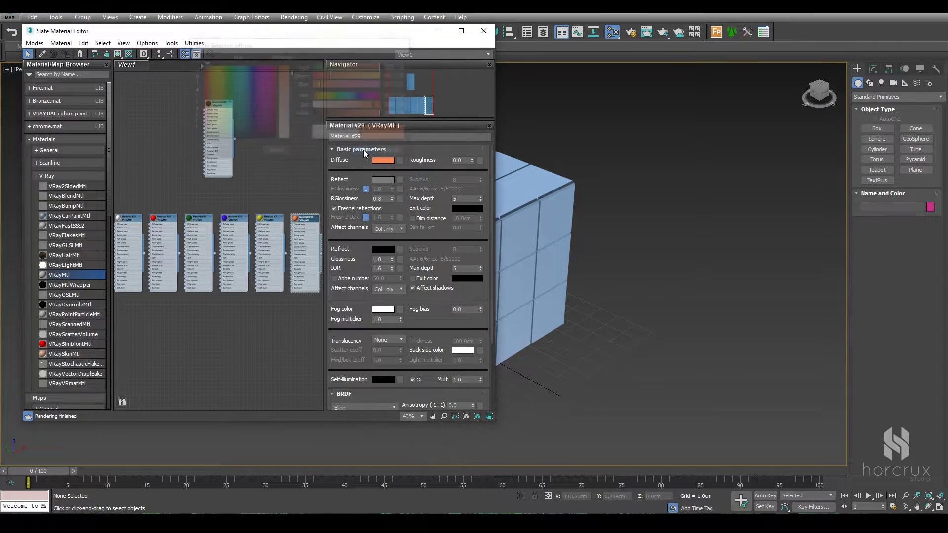
Step: Select the whole box and assign the near-black material to it
{"action": "left_click", "coordinate": [664, 174]}
{"action": "left_click", "coordinate": [562, 237]}
{"action": "middle_click_drag", "start_coordinate": [535, 225], "coordinate": [733, 235]}
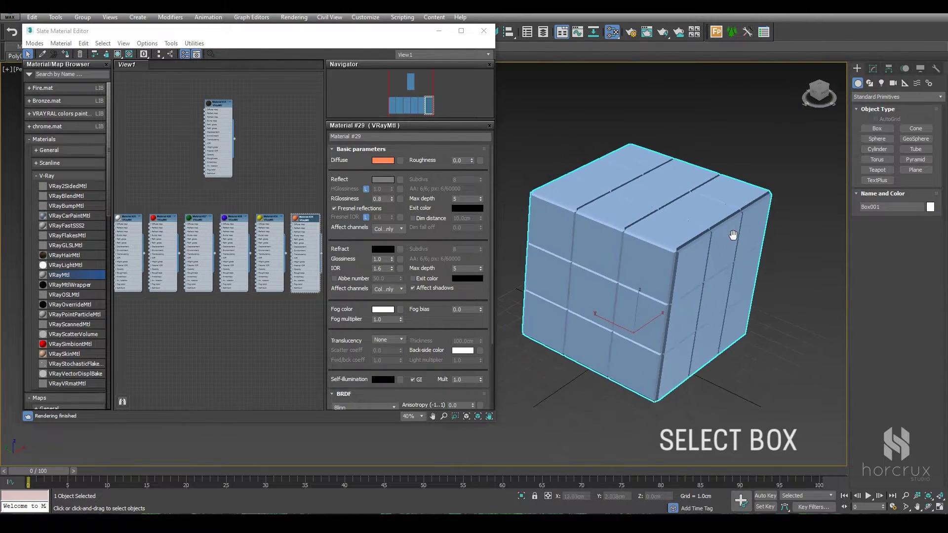
{"action": "scroll", "coordinate": [733, 234], "scroll_direction": "down", "scroll_amount": 2}
{"action": "scroll", "coordinate": [606, 243], "scroll_direction": "up", "scroll_amount": 2}
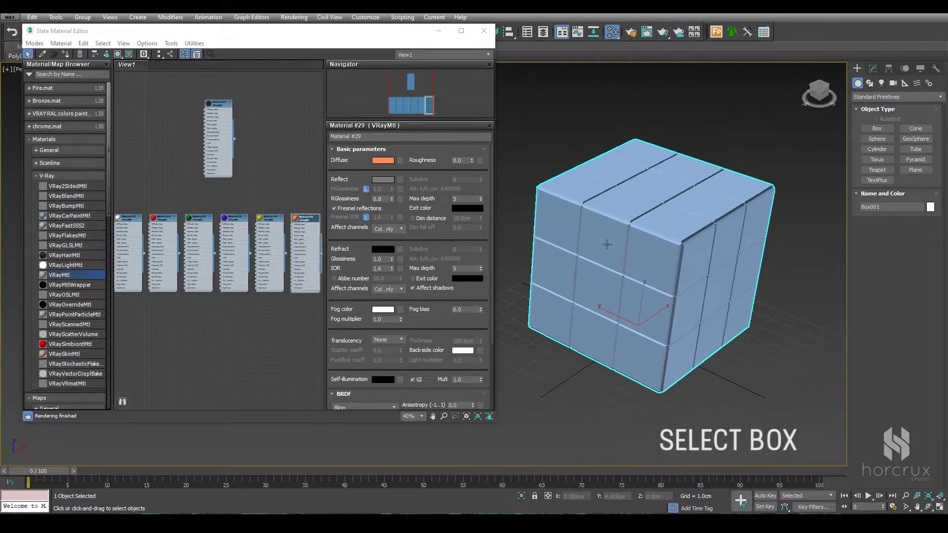
{"action": "left_click", "coordinate": [215, 105]}
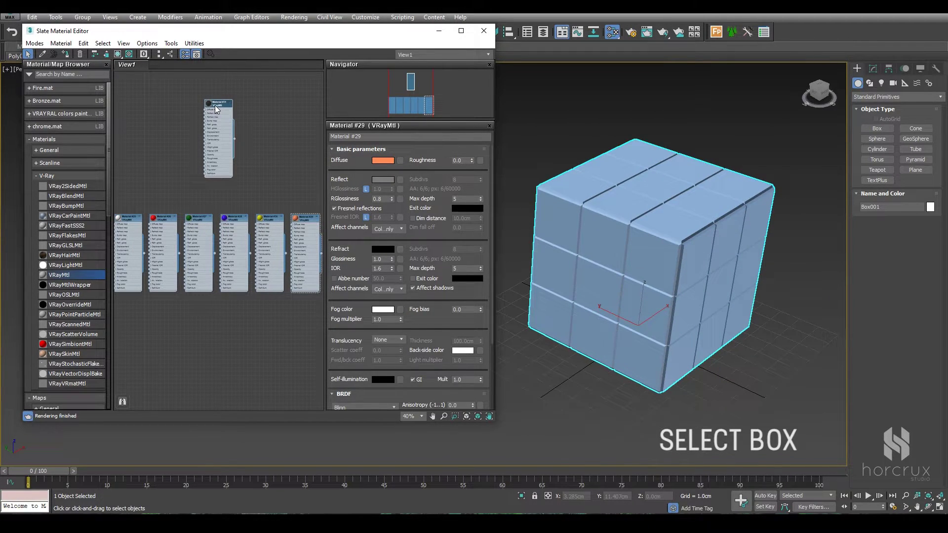
{"action": "left_click", "coordinate": [66, 55]}
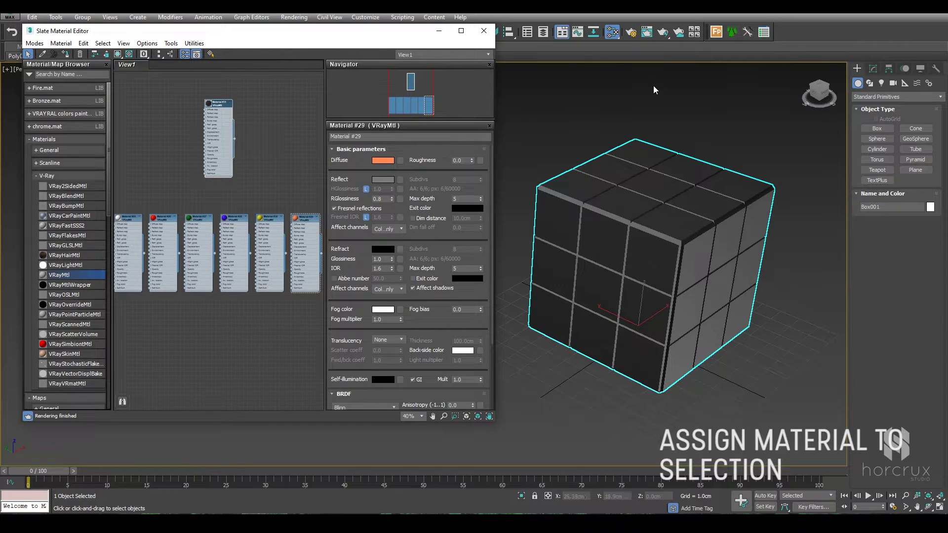
Step: In polygon mode, select the nine square polygons on the cube's underside and assign the white material to them
{"action": "left_click", "coordinate": [872, 69]}
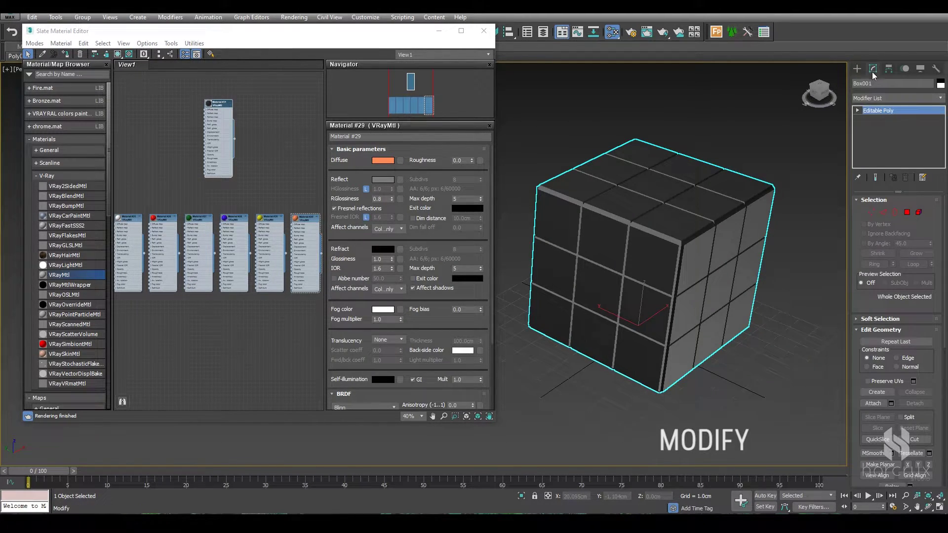
{"action": "left_click", "coordinate": [907, 213]}
{"action": "middle_click_drag", "start_coordinate": [703, 306], "coordinate": [665, 205], "text": "alt"}
{"action": "middle_click_drag", "start_coordinate": [223, 299], "coordinate": [225, 303]}
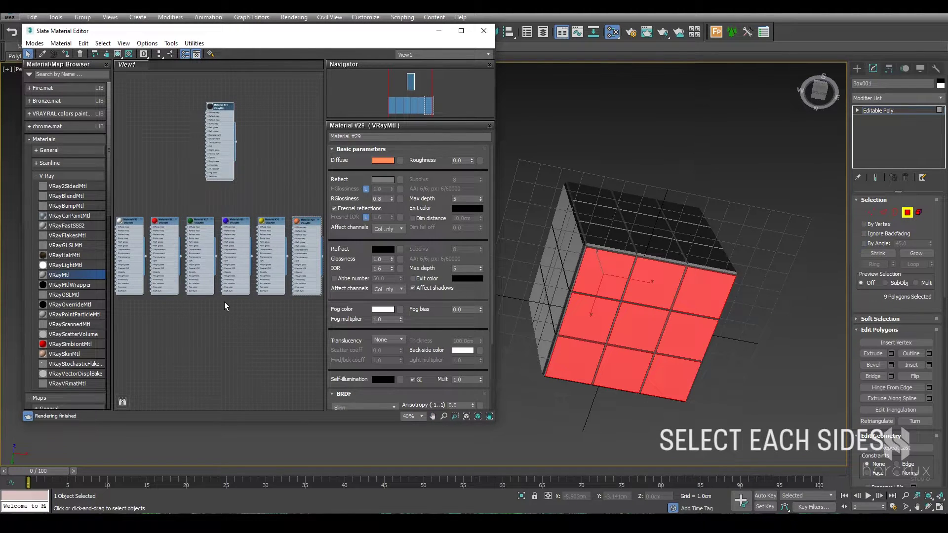
{"action": "right_click", "coordinate": [130, 223]}
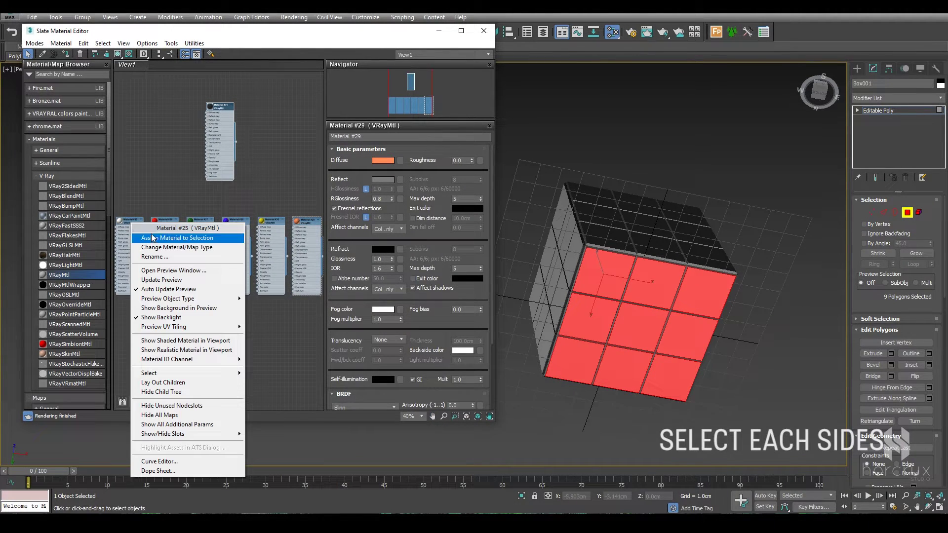
{"action": "left_click", "coordinate": [154, 237]}
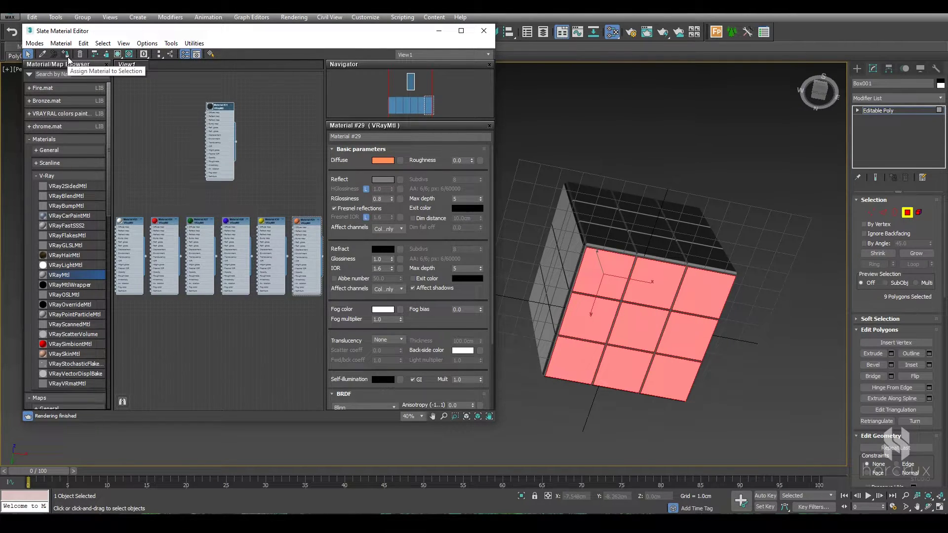
{"action": "left_click", "coordinate": [659, 116]}
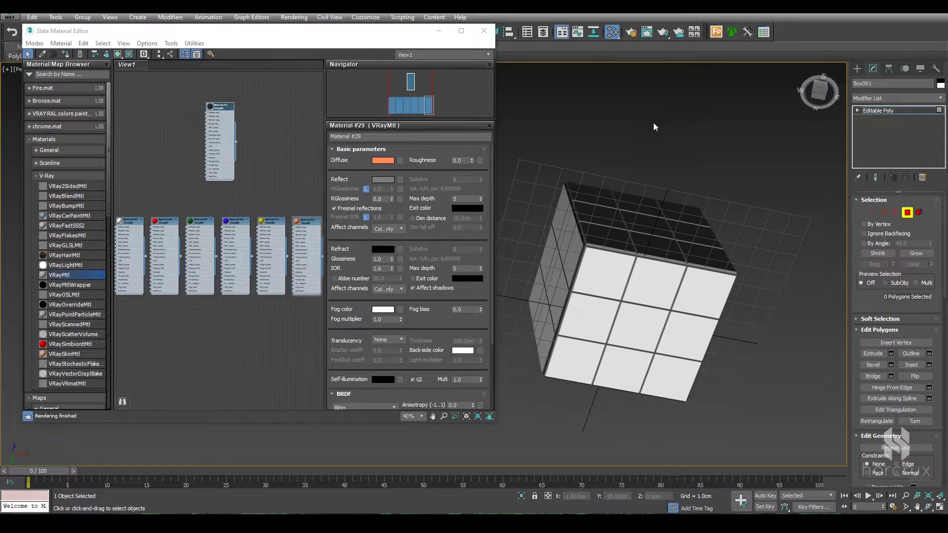
Step: Select the nine square polygons on one vertical side of the cube and assign the red material to them
{"action": "middle_click_drag", "start_coordinate": [637, 126], "coordinate": [638, 230], "text": "alt"}
{"action": "left_click", "coordinate": [623, 285]}
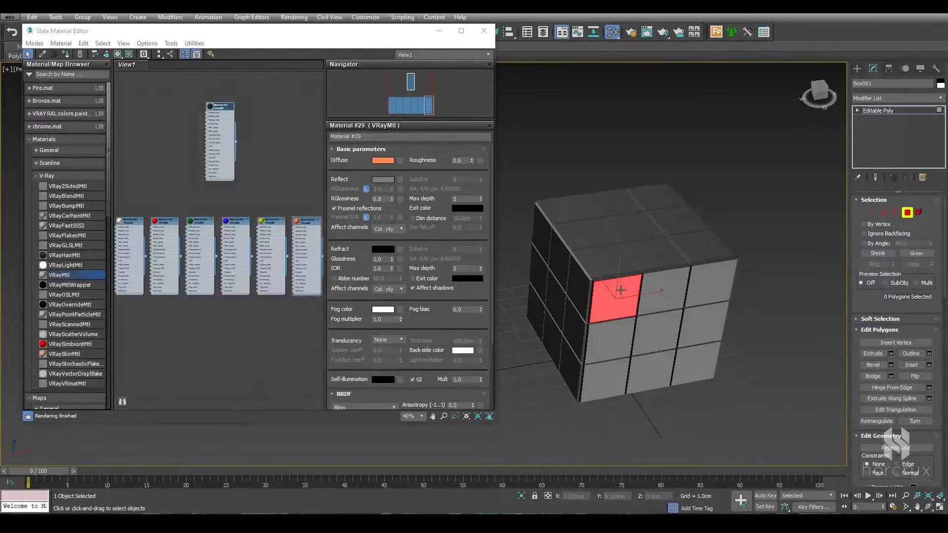
{"action": "left_click", "coordinate": [663, 301], "text": "ctrl"}
{"action": "left_click", "coordinate": [704, 299], "text": "ctrl"}
{"action": "left_click", "coordinate": [699, 317], "text": "ctrl"}
{"action": "left_click", "coordinate": [652, 329], "text": "ctrl"}
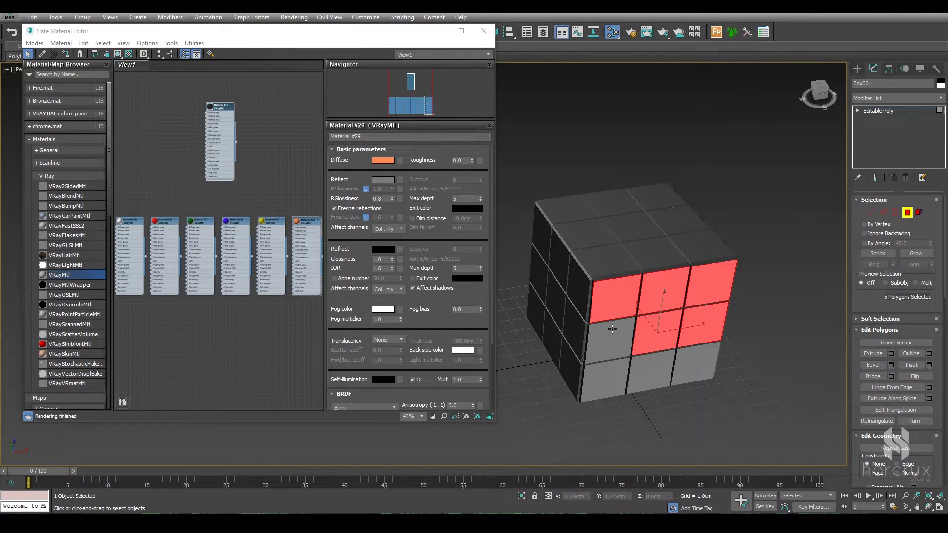
{"action": "left_click", "coordinate": [611, 338], "text": "ctrl"}
{"action": "left_click", "coordinate": [605, 374], "text": "ctrl"}
{"action": "left_click", "coordinate": [649, 371], "text": "ctrl"}
{"action": "left_click", "coordinate": [692, 368], "text": "ctrl"}
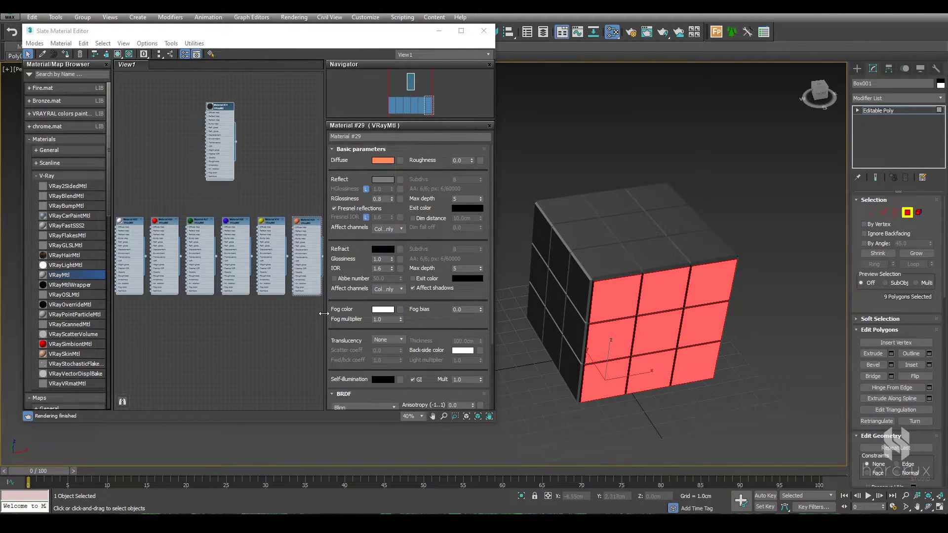
{"action": "right_click", "coordinate": [164, 225]}
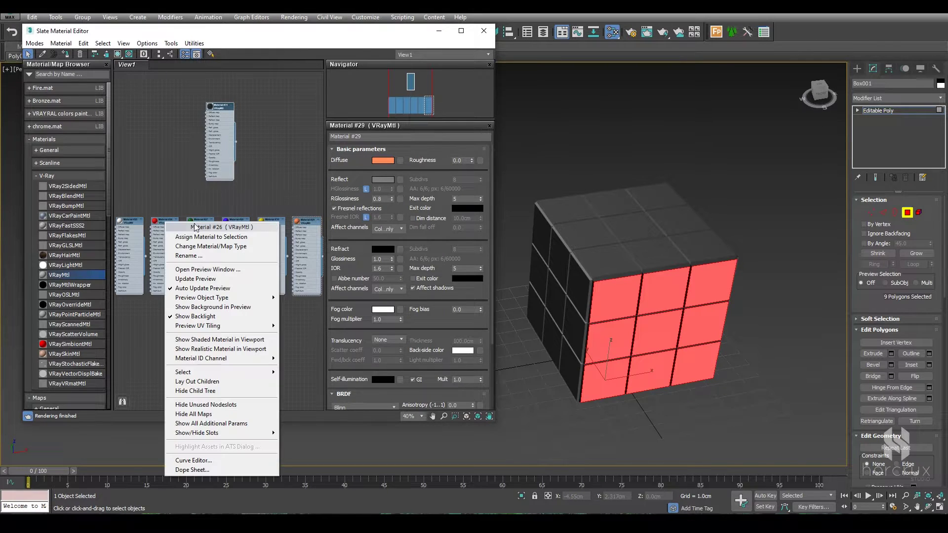
{"action": "left_click", "coordinate": [212, 240]}
{"action": "left_click", "coordinate": [651, 124]}
Step: Select the nine square polygons on the vertical side opposite the red one and assign the orange material to them
{"action": "middle_click_drag", "start_coordinate": [625, 218], "coordinate": [547, 254], "text": "alt"}
{"action": "left_click", "coordinate": [546, 256]}
{"action": "left_click", "coordinate": [590, 267], "text": "ctrl"}
{"action": "left_click", "coordinate": [637, 276], "text": "ctrl"}
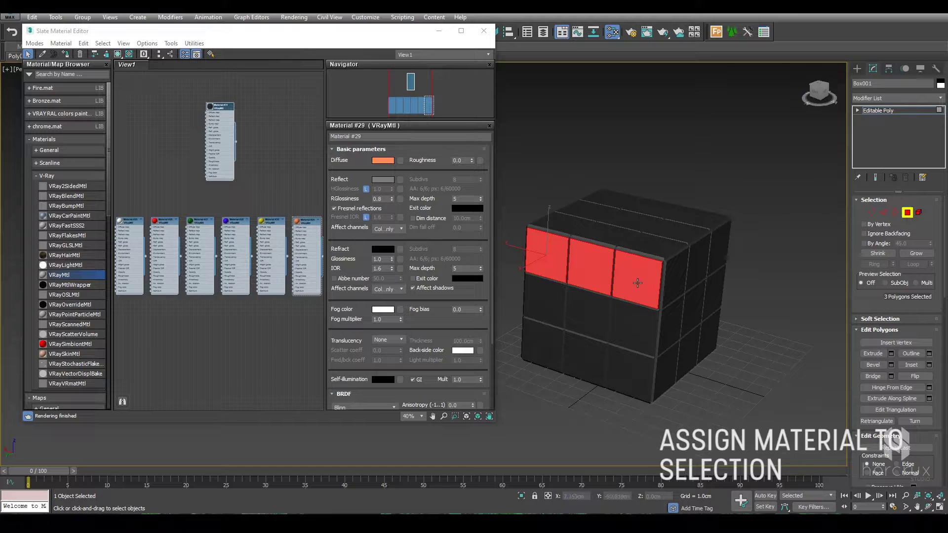
{"action": "left_click", "coordinate": [634, 317], "text": "ctrl"}
{"action": "left_click", "coordinate": [587, 303], "text": "ctrl"}
{"action": "left_click", "coordinate": [544, 292], "text": "ctrl"}
{"action": "left_click", "coordinate": [541, 343], "text": "ctrl"}
{"action": "left_click", "coordinate": [584, 356], "text": "ctrl"}
{"action": "left_click", "coordinate": [629, 372], "text": "ctrl"}
{"action": "right_click", "coordinate": [305, 221]}
{"action": "left_click", "coordinate": [352, 236]}
{"action": "left_click", "coordinate": [624, 180]}
Step: Select the nine squares on the uncoloured vertical side whose right-hand neighbour is the red side and assign the green material
{"action": "middle_click_drag", "start_coordinate": [624, 180], "coordinate": [568, 240], "text": "alt"}
{"action": "left_click", "coordinate": [545, 259]}
{"action": "left_click", "coordinate": [584, 280], "text": "ctrl"}
{"action": "left_click", "coordinate": [627, 294], "text": "ctrl"}
{"action": "left_click", "coordinate": [623, 337], "text": "ctrl"}
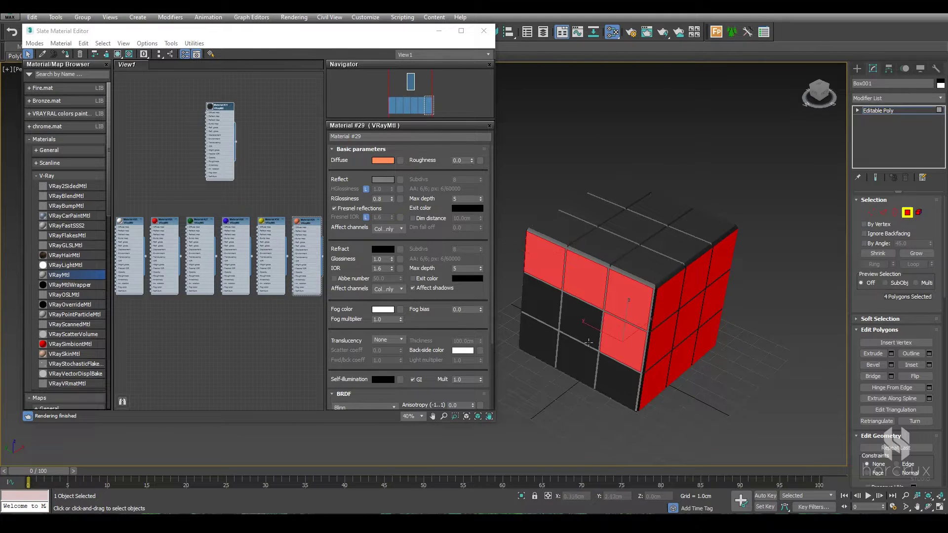
{"action": "left_click", "coordinate": [585, 326], "text": "ctrl"}
{"action": "left_click", "coordinate": [542, 300], "text": "ctrl"}
{"action": "left_click", "coordinate": [539, 341], "text": "ctrl"}
{"action": "left_click", "coordinate": [577, 359], "text": "ctrl"}
{"action": "left_click", "coordinate": [618, 381], "text": "ctrl"}
{"action": "right_click", "coordinate": [201, 231]}
{"action": "left_click", "coordinate": [249, 247]}
{"action": "left_click", "coordinate": [620, 139]}
Step: Select the nine square polygons on the last uncoloured vertical side and assign the yellow material to them
{"action": "middle_click_drag", "start_coordinate": [620, 138], "coordinate": [623, 267], "text": "alt"}
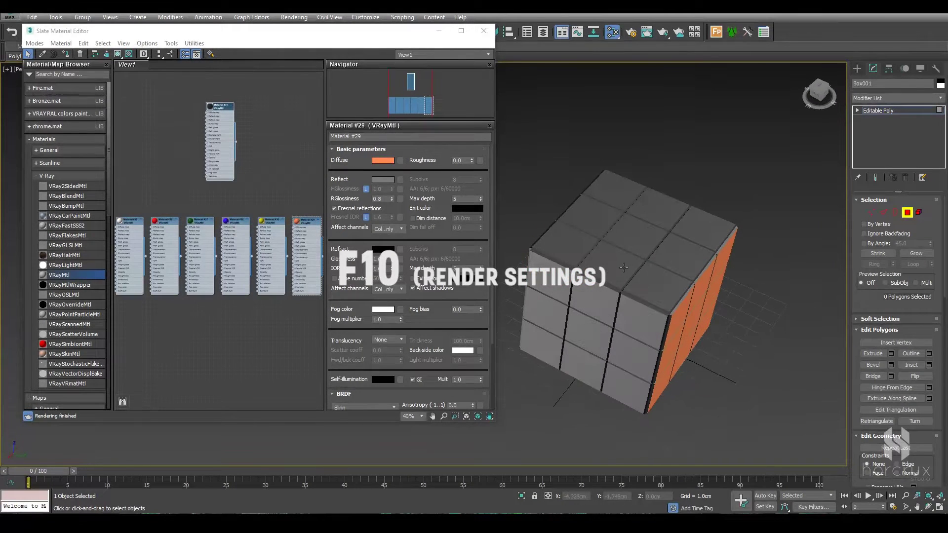
{"action": "left_click", "coordinate": [549, 279]}
{"action": "left_click", "coordinate": [594, 301], "text": "ctrl"}
{"action": "left_click", "coordinate": [641, 320], "text": "ctrl"}
{"action": "left_click", "coordinate": [545, 311], "text": "ctrl"}
{"action": "left_click", "coordinate": [589, 330], "text": "ctrl"}
{"action": "left_click", "coordinate": [637, 353], "text": "ctrl"}
{"action": "left_click", "coordinate": [542, 347], "text": "ctrl"}
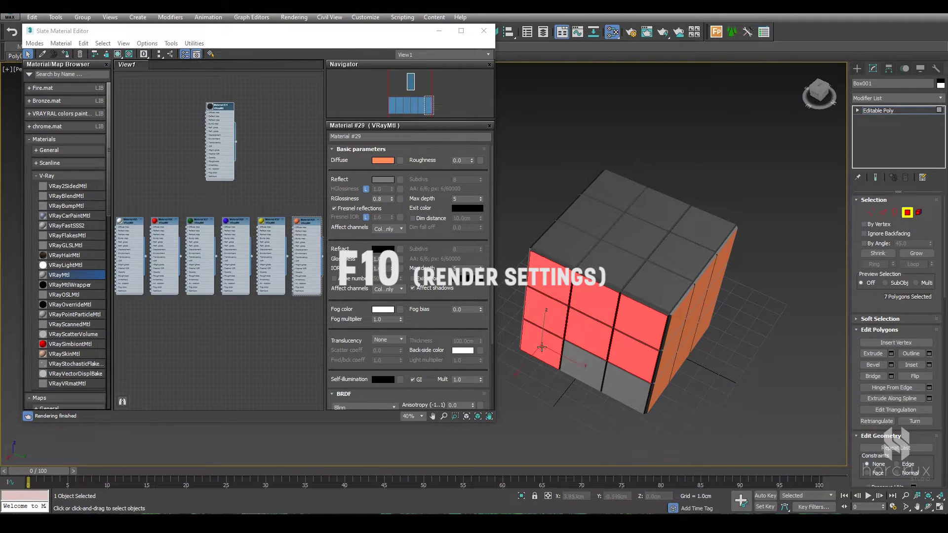
{"action": "left_click", "coordinate": [582, 366], "text": "ctrl"}
{"action": "left_click", "coordinate": [620, 380], "text": "ctrl"}
{"action": "right_click", "coordinate": [279, 225]}
{"action": "left_click", "coordinate": [306, 235]}
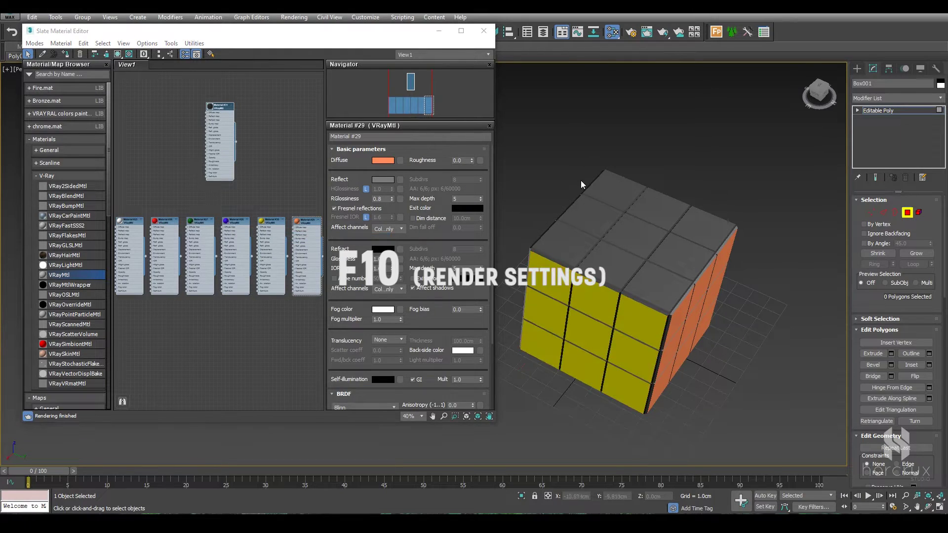
Step: Select the nine square polygons on the cube's top face, assign the blue material to them and clear the selection
{"action": "left_click", "coordinate": [564, 241]}
{"action": "left_click", "coordinate": [590, 215], "text": "ctrl"}
{"action": "left_click", "coordinate": [614, 189], "text": "ctrl"}
{"action": "left_click", "coordinate": [656, 209], "text": "ctrl"}
{"action": "left_click", "coordinate": [635, 234], "text": "ctrl"}
{"action": "left_click", "coordinate": [610, 264], "text": "ctrl"}
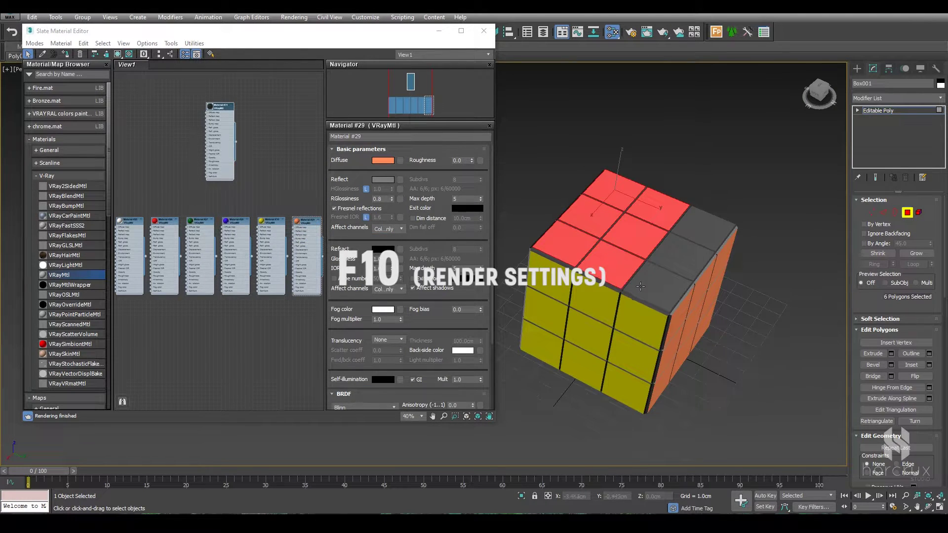
{"action": "left_click", "coordinate": [658, 286], "text": "ctrl"}
{"action": "left_click", "coordinate": [681, 257], "text": "ctrl"}
{"action": "left_click", "coordinate": [702, 229], "text": "ctrl"}
{"action": "right_click", "coordinate": [239, 227]}
{"action": "left_click", "coordinate": [276, 232]}
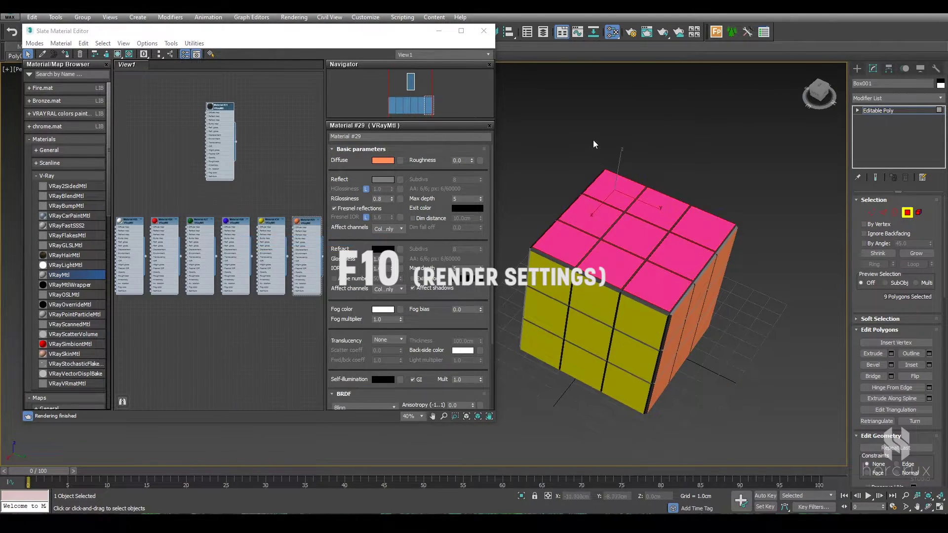
{"action": "left_click", "coordinate": [594, 141]}
{"action": "middle_click_drag", "start_coordinate": [549, 208], "coordinate": [785, 196], "text": "alt"}
{"action": "middle_click_drag", "start_coordinate": [553, 195], "coordinate": [569, 223], "text": "alt"}
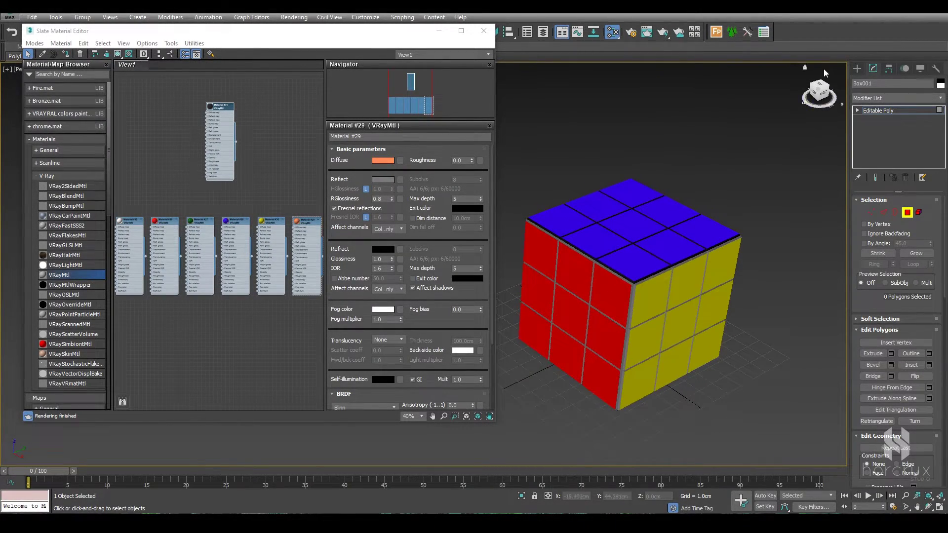
Step: Close the material editor and frame the whole cube in the perspective view with its blue, green and red sides visible
{"action": "left_click", "coordinate": [804, 68]}
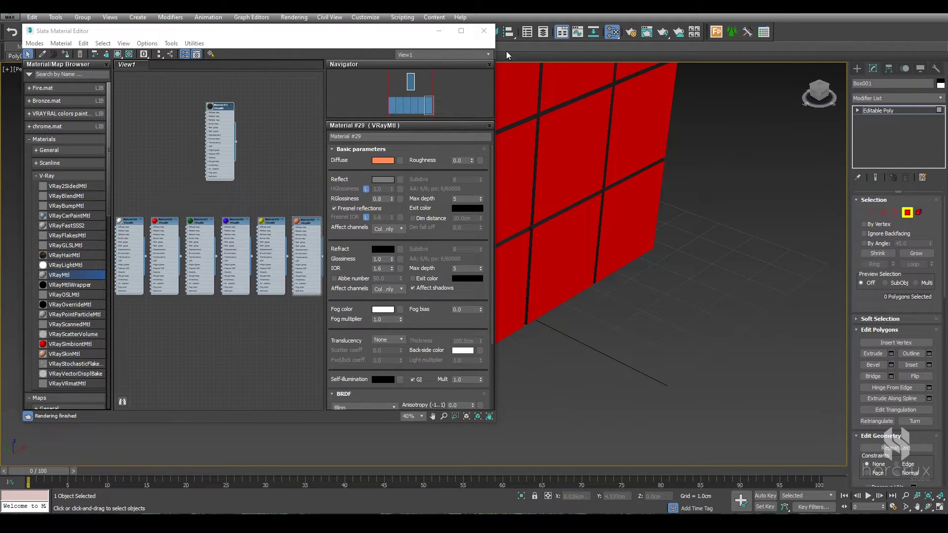
{"action": "left_click", "coordinate": [482, 33]}
{"action": "scroll", "coordinate": [446, 248], "scroll_direction": "down", "scroll_amount": 5}
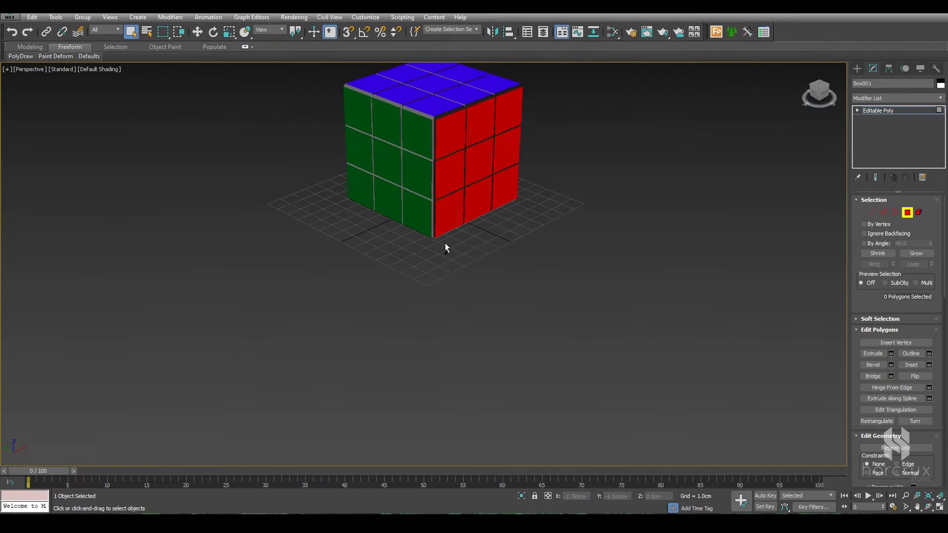
{"action": "middle_click_drag", "start_coordinate": [432, 112], "coordinate": [389, 208]}
{"action": "scroll", "coordinate": [401, 237], "scroll_direction": "up", "scroll_amount": 4}
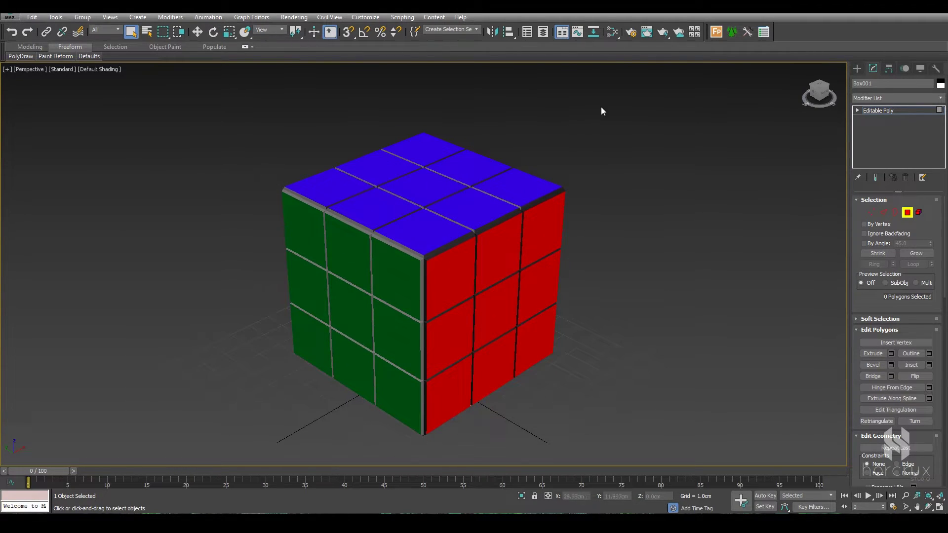
Step: Check the render setup's output size, show the safe frame and fit the cube within it in the perspective view
{"action": "key", "text": "F10"}
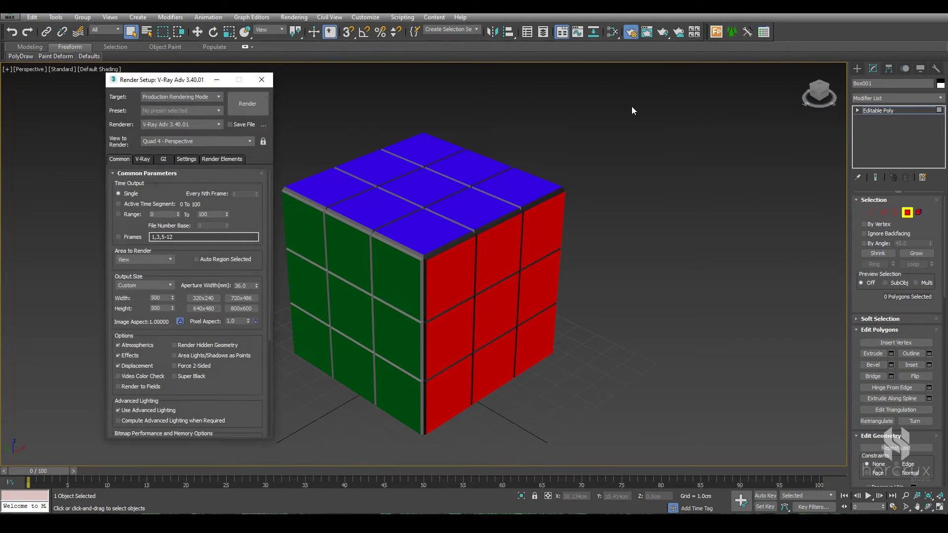
{"action": "left_click", "coordinate": [265, 82]}
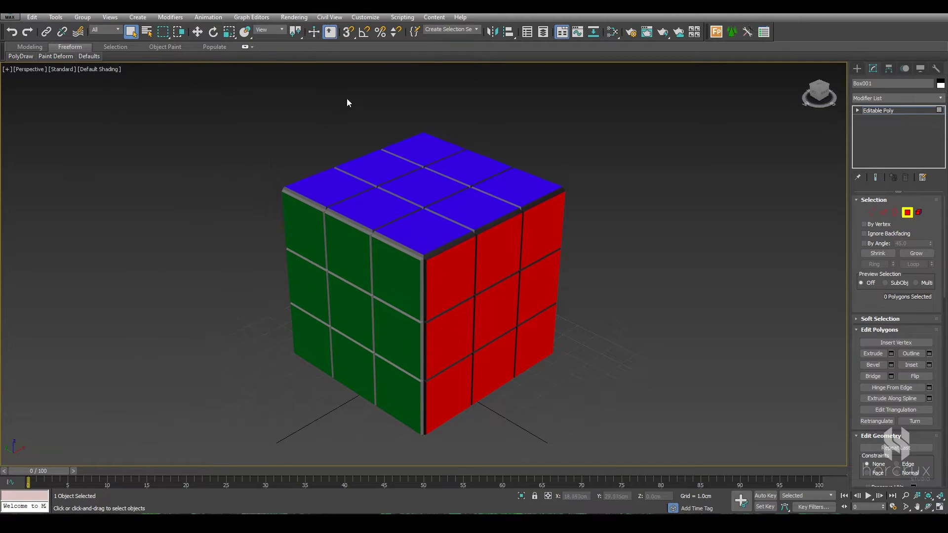
{"action": "key", "text": "shift+f"}
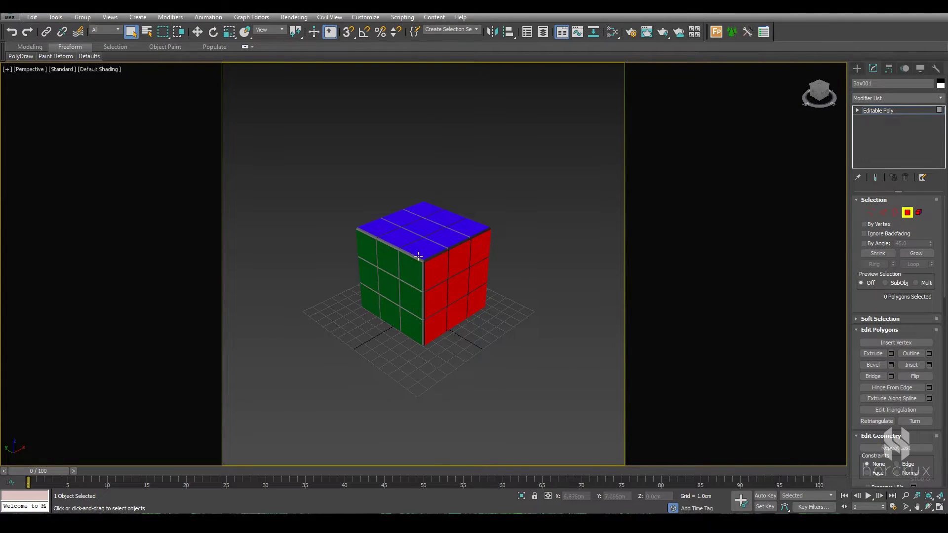
{"action": "scroll", "coordinate": [406, 218], "scroll_direction": "up", "scroll_amount": 5}
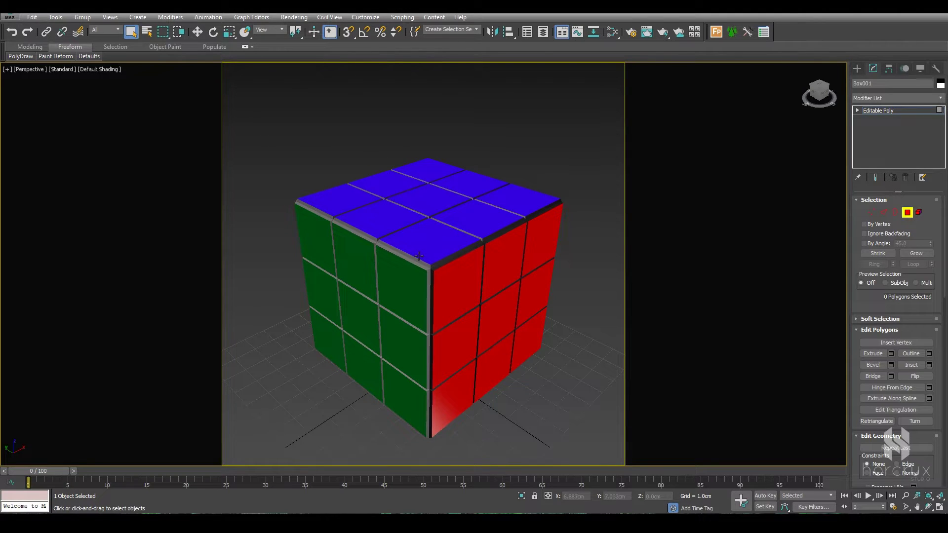
{"action": "scroll", "coordinate": [421, 267], "scroll_direction": "up", "scroll_amount": 2}
{"action": "middle_click_drag", "start_coordinate": [422, 267], "coordinate": [419, 233]}
{"action": "scroll", "coordinate": [414, 216], "scroll_direction": "down", "scroll_amount": 2}
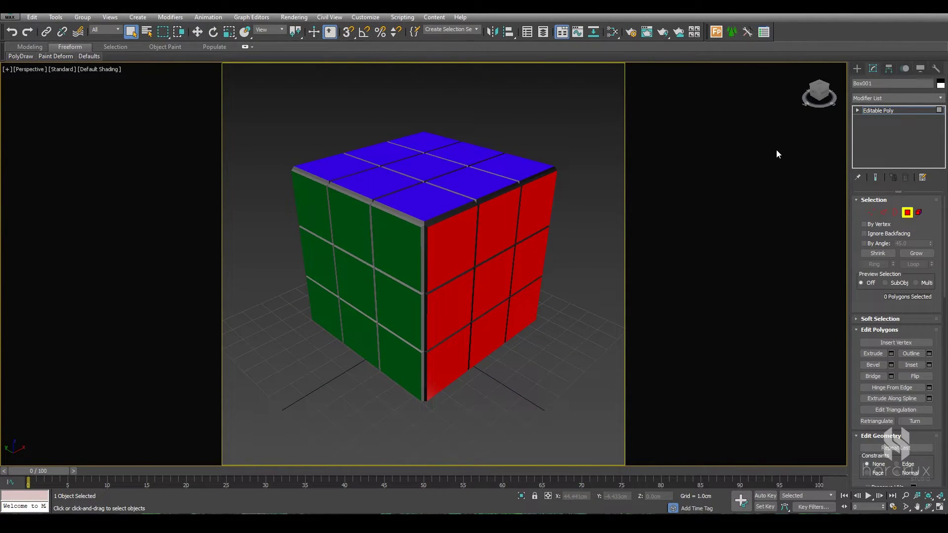
Step: Run a test render of the perspective view and close the frame buffer
{"action": "key", "text": "F9"}
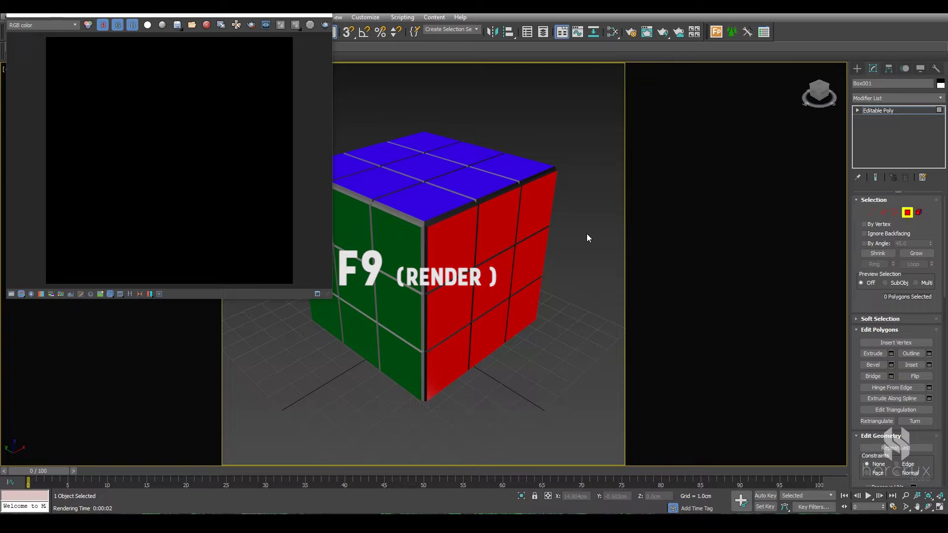
{"action": "left_click", "coordinate": [323, 16]}
Step: Draw a ground plane about 718 cm long and 1088 cm wide around the cube in the Top view
{"action": "left_click", "coordinate": [856, 68]}
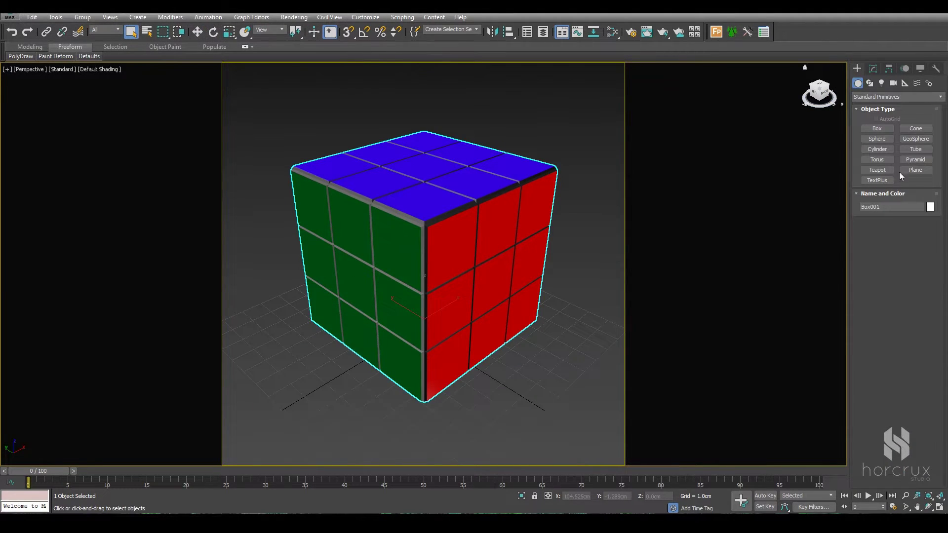
{"action": "left_click", "coordinate": [915, 170]}
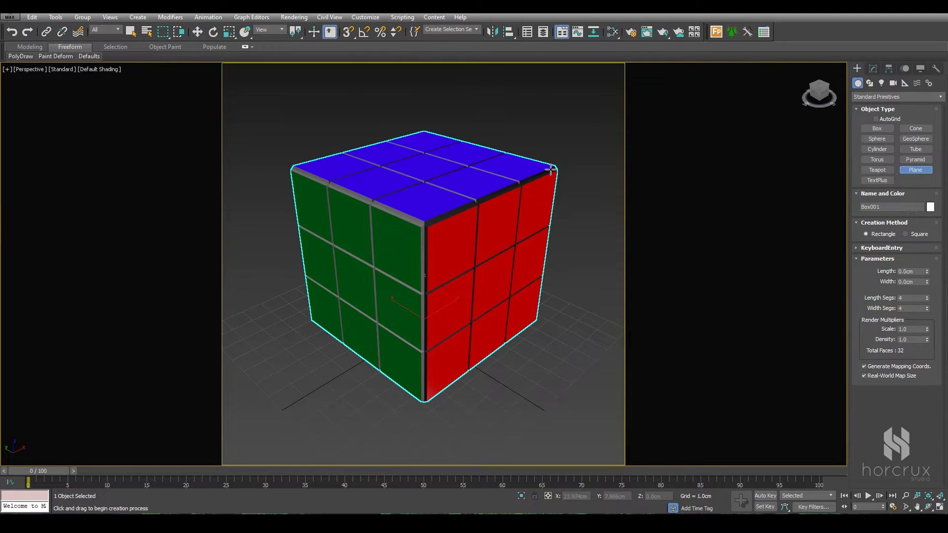
{"action": "key", "text": "alt+w"}
{"action": "scroll", "coordinate": [231, 175], "scroll_direction": "up", "scroll_amount": 8}
{"action": "left_click_drag", "start_coordinate": [98, 87], "coordinate": [353, 255]}
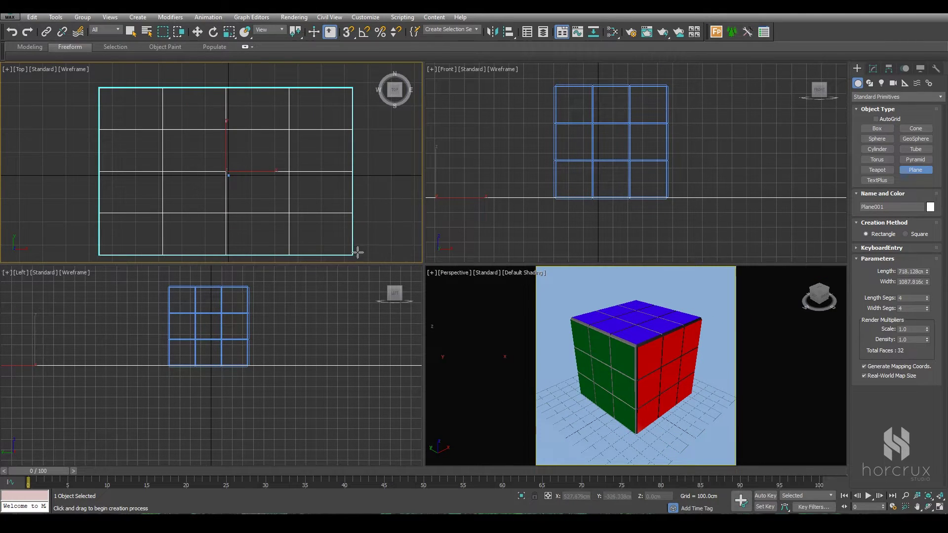
{"action": "key", "text": "alt+w"}
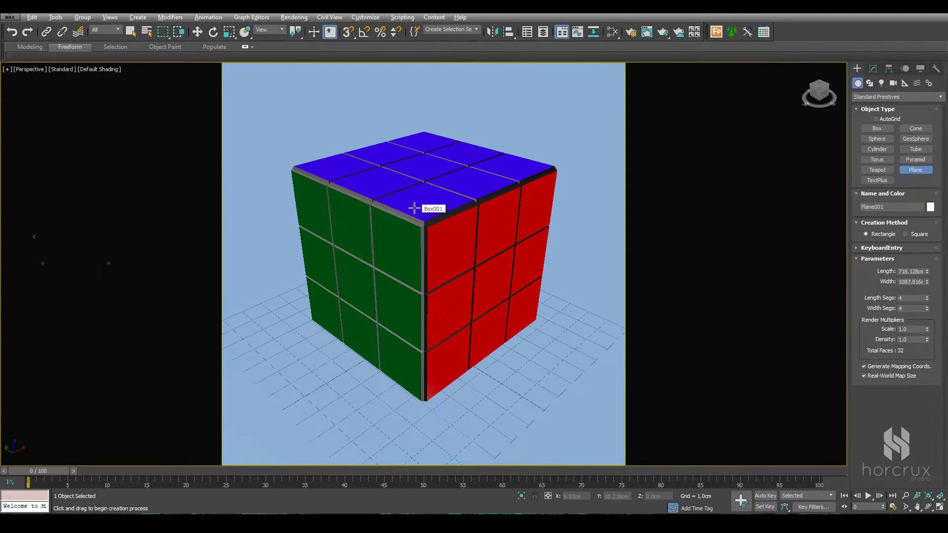
Step: Create a new VRayMtl for the base and assign it to the ground plane
{"action": "key", "text": "m"}
{"action": "left_click_drag", "start_coordinate": [64, 274], "coordinate": [127, 323]}
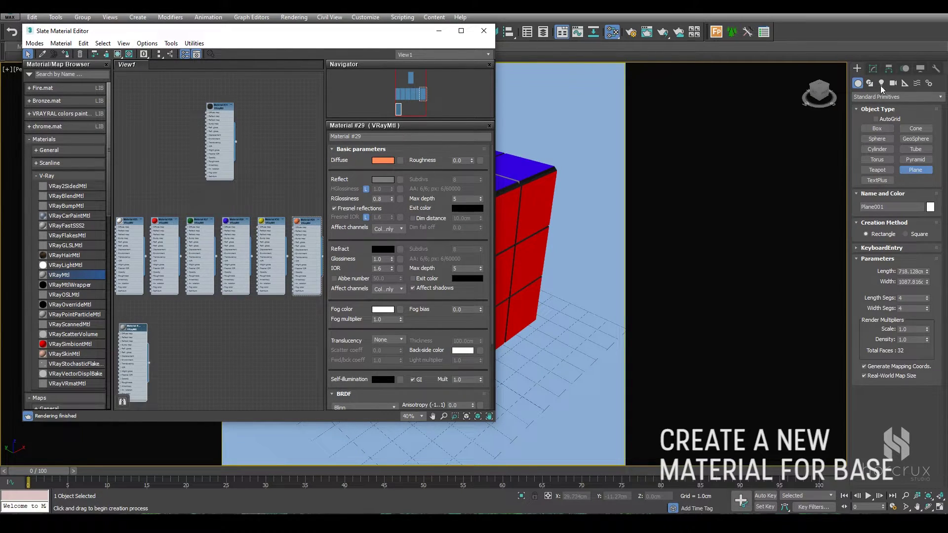
{"action": "right_click", "coordinate": [602, 343]}
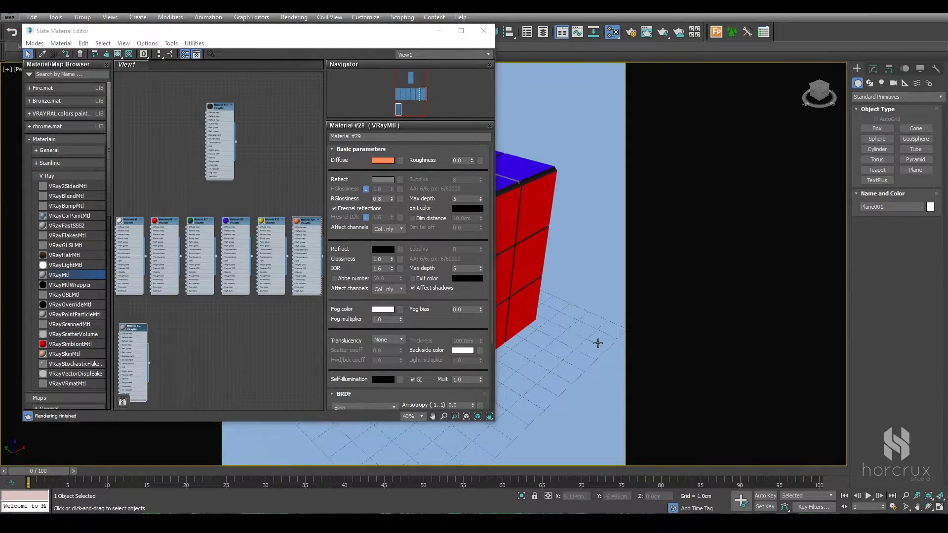
{"action": "right_click", "coordinate": [134, 333]}
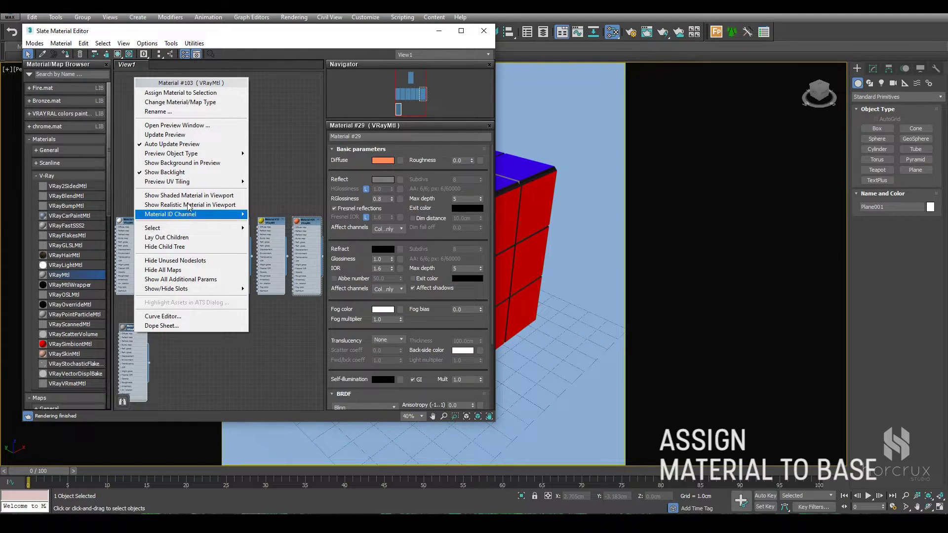
{"action": "left_click", "coordinate": [186, 92]}
{"action": "left_click", "coordinate": [242, 329]}
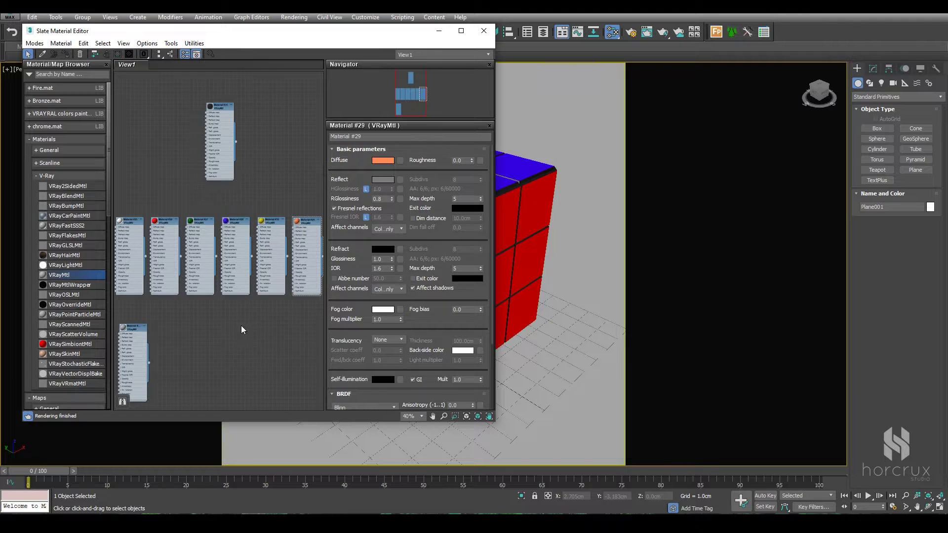
Step: Set the base material's diffuse colour to pure white (255, 255, 255)
{"action": "double_click", "coordinate": [133, 331]}
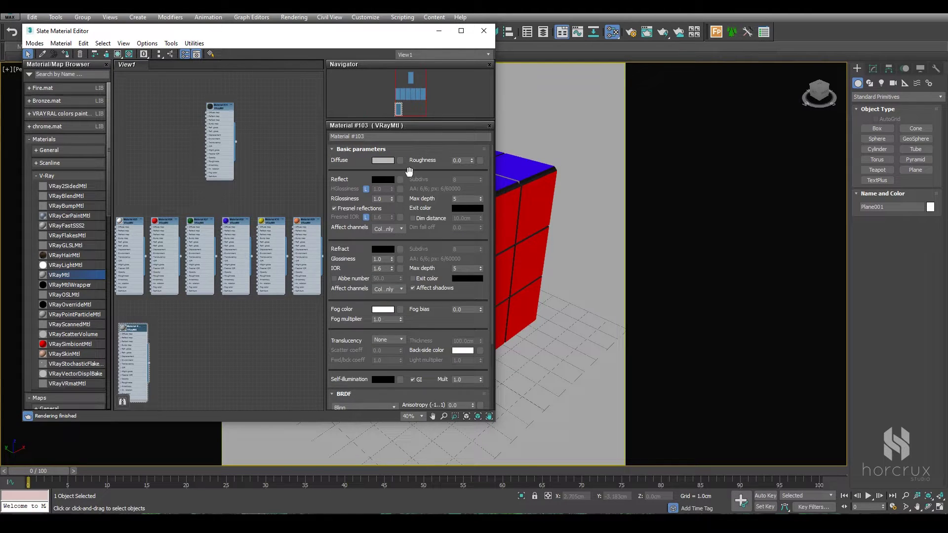
{"action": "left_click", "coordinate": [384, 161]}
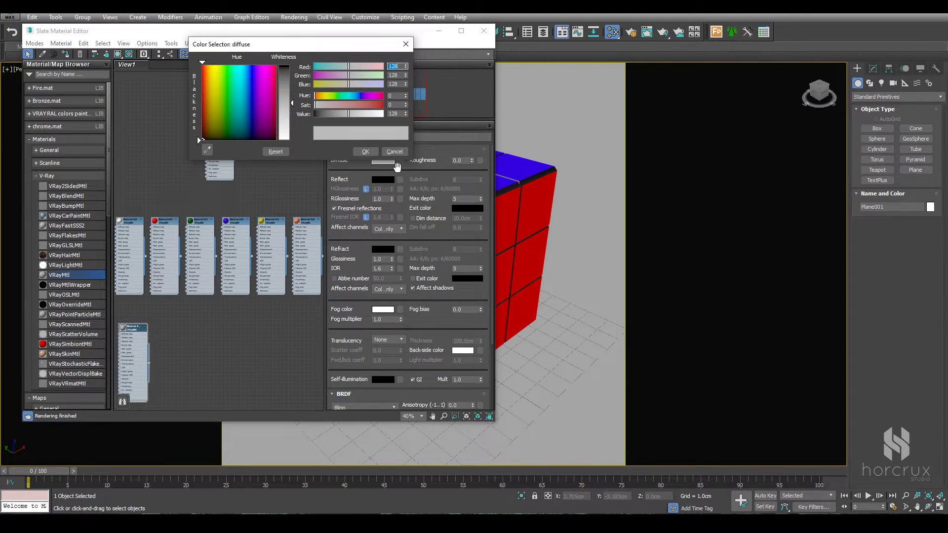
{"action": "left_click_drag", "start_coordinate": [282, 108], "coordinate": [284, 142]}
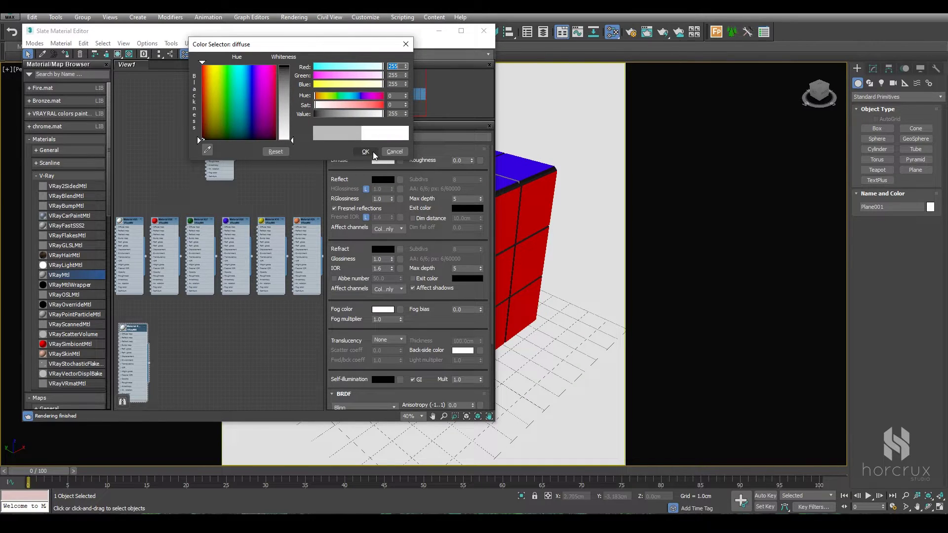
{"action": "left_click", "coordinate": [366, 152]}
Step: Set the base material's reflection colour value to 150 and its RGlossiness to 0.8, and close the material editor
{"action": "left_click", "coordinate": [384, 180]}
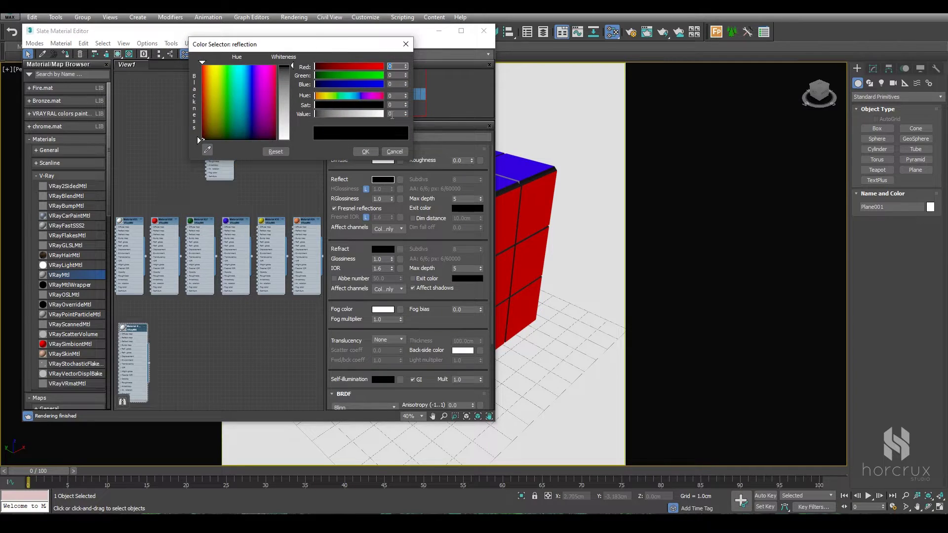
{"action": "type", "text": "150"}
{"action": "key", "text": "Return"}
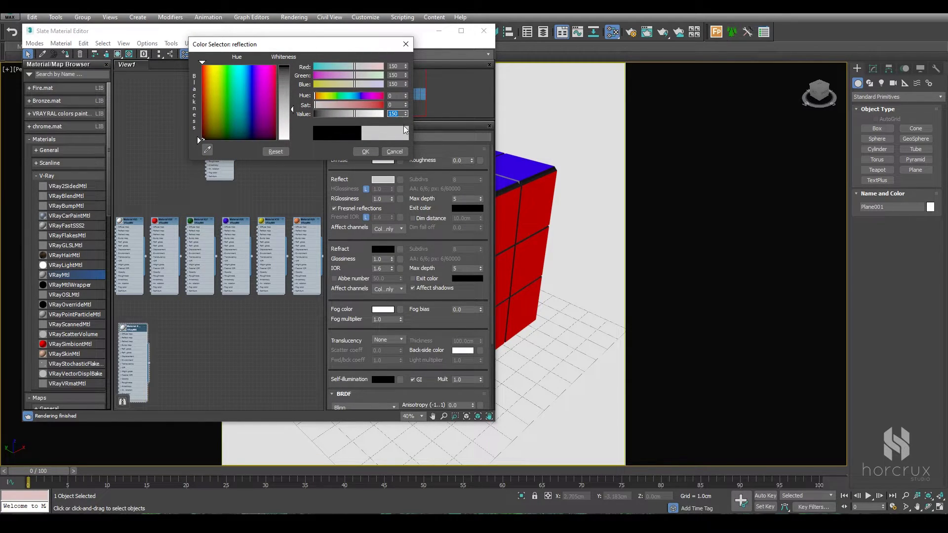
{"action": "left_click", "coordinate": [366, 152]}
{"action": "left_click", "coordinate": [378, 198]}
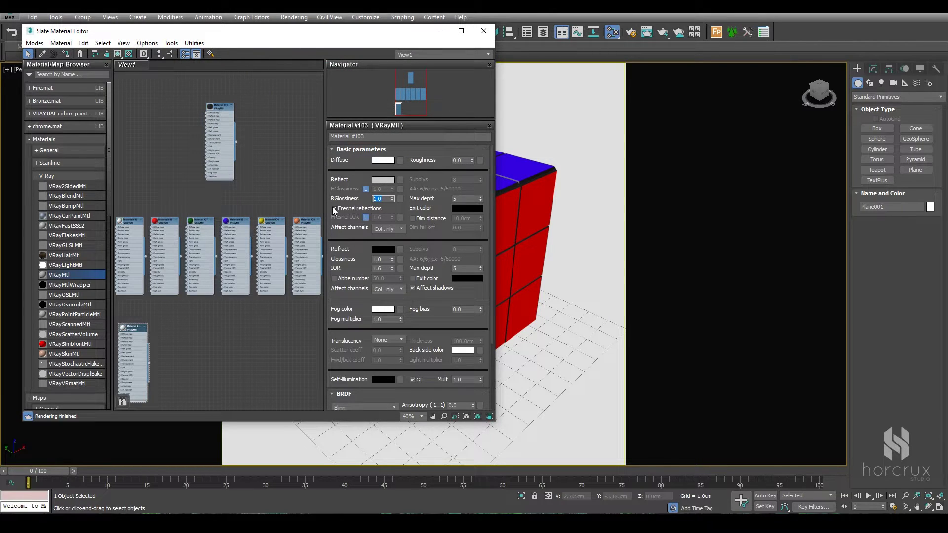
{"action": "type", "text": ".8"}
{"action": "key", "text": "Return"}
{"action": "left_click", "coordinate": [483, 31]}
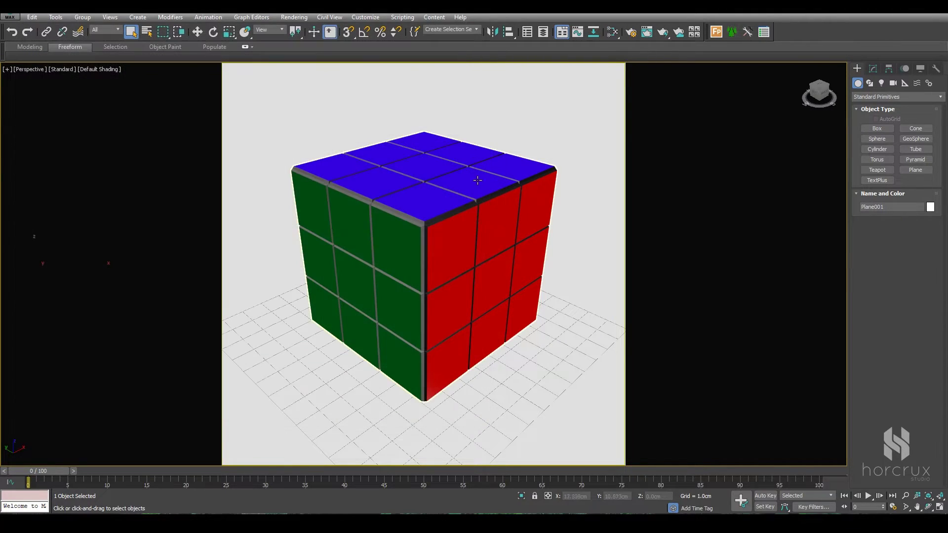
Step: Draw a plane-type VRayLight around the cube in the Top view, half-length about 12.8 cm and half-width about 13.6 cm
{"action": "left_click", "coordinate": [881, 84]}
{"action": "left_click", "coordinate": [879, 96]}
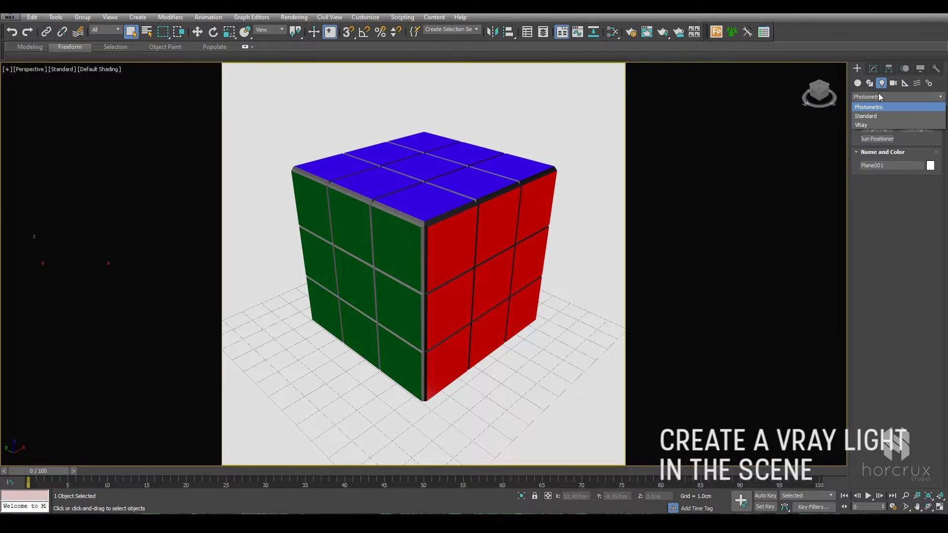
{"action": "left_click", "coordinate": [870, 123]}
{"action": "left_click", "coordinate": [870, 129]}
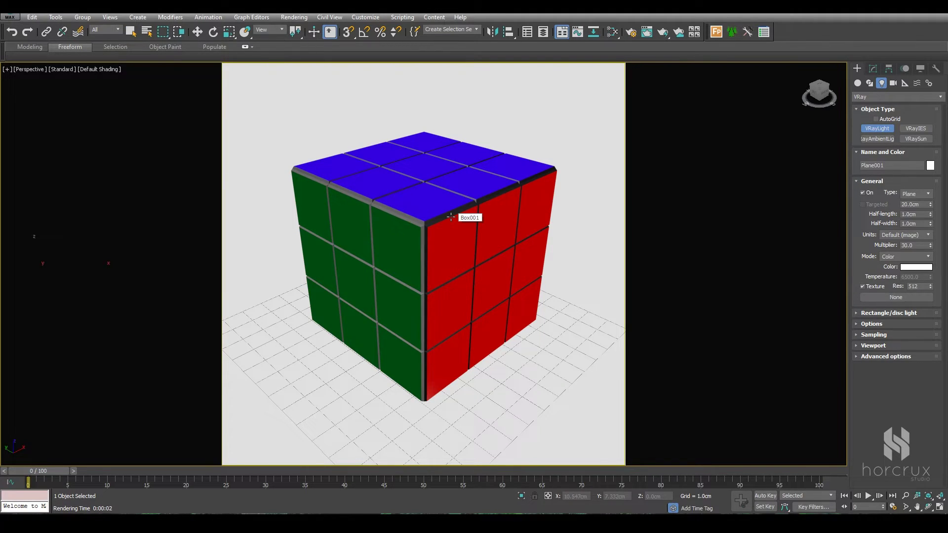
{"action": "key", "text": "alt+w"}
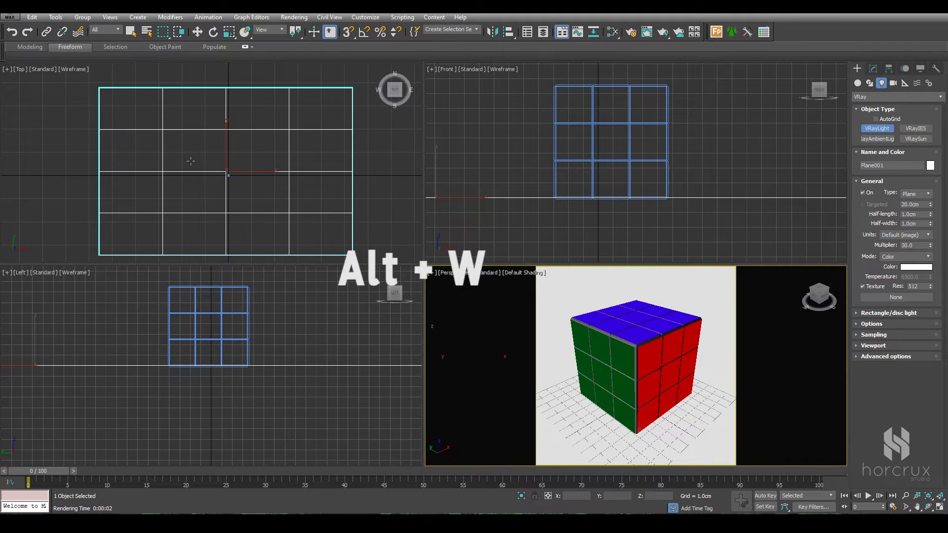
{"action": "scroll", "coordinate": [215, 178], "scroll_direction": "up", "scroll_amount": 5}
{"action": "scroll", "coordinate": [215, 178], "scroll_direction": "down", "scroll_amount": 5}
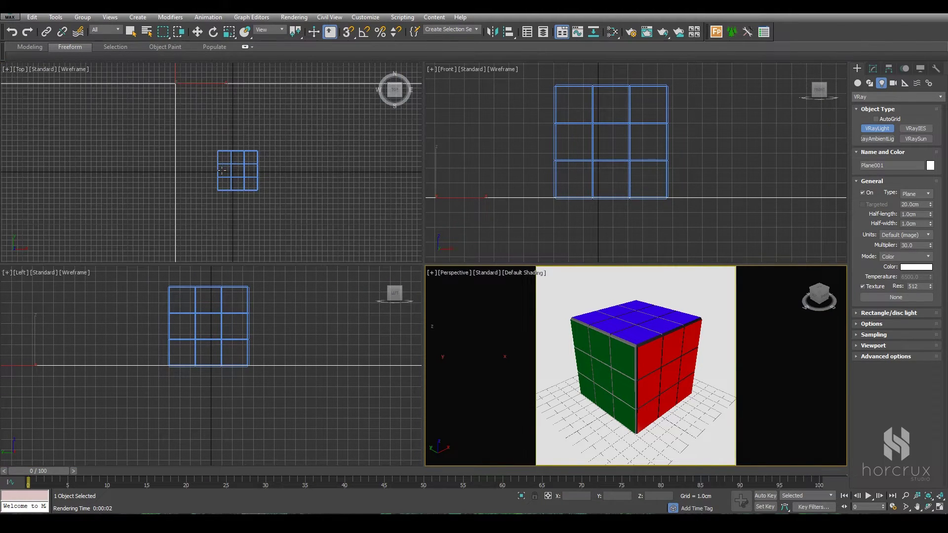
{"action": "left_click_drag", "start_coordinate": [173, 99], "coordinate": [306, 241]}
Step: Move the light straight up in the Front view to a height of about 87 cm above the cube's base
{"action": "right_click", "coordinate": [664, 183]}
{"action": "scroll", "coordinate": [616, 182], "scroll_direction": "down", "scroll_amount": 7}
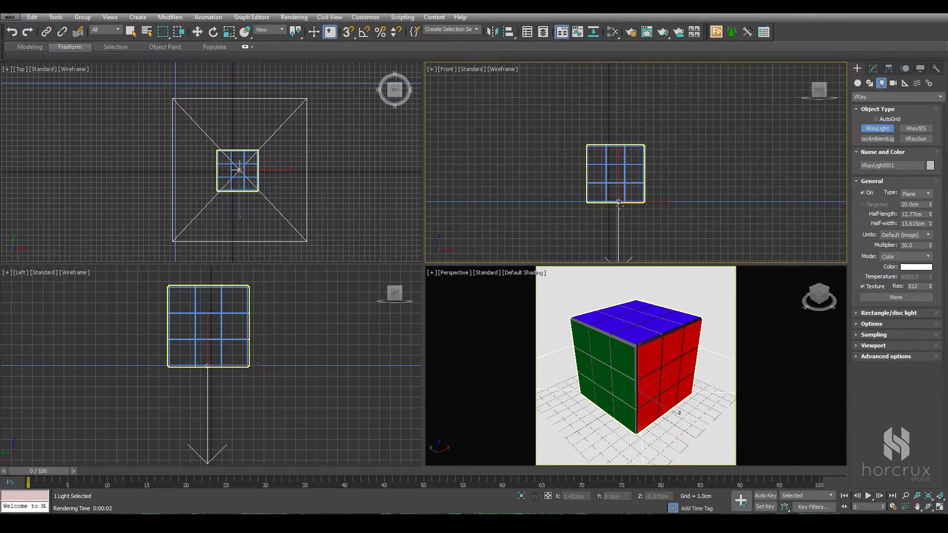
{"action": "scroll", "coordinate": [616, 183], "scroll_direction": "down", "scroll_amount": 4}
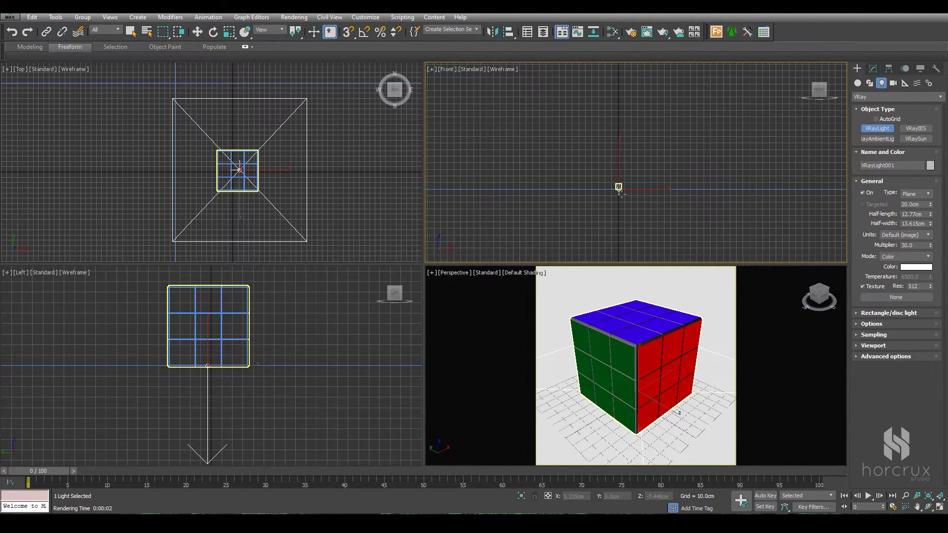
{"action": "key", "text": "w"}
{"action": "scroll", "coordinate": [630, 208], "scroll_direction": "down", "scroll_amount": 3}
{"action": "left_click_drag", "start_coordinate": [624, 172], "coordinate": [624, 144]}
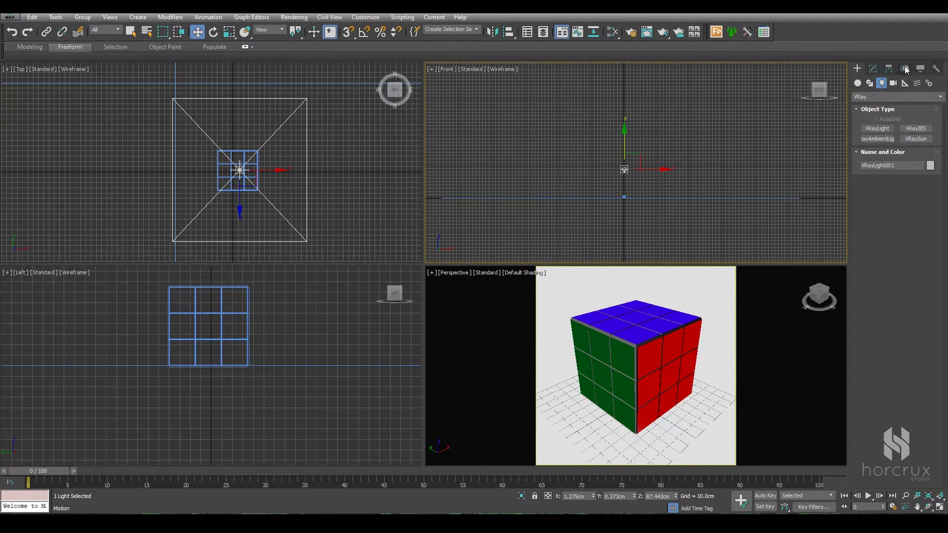
Step: Set the light's multiplier to 5.0
{"action": "left_click", "coordinate": [874, 70]}
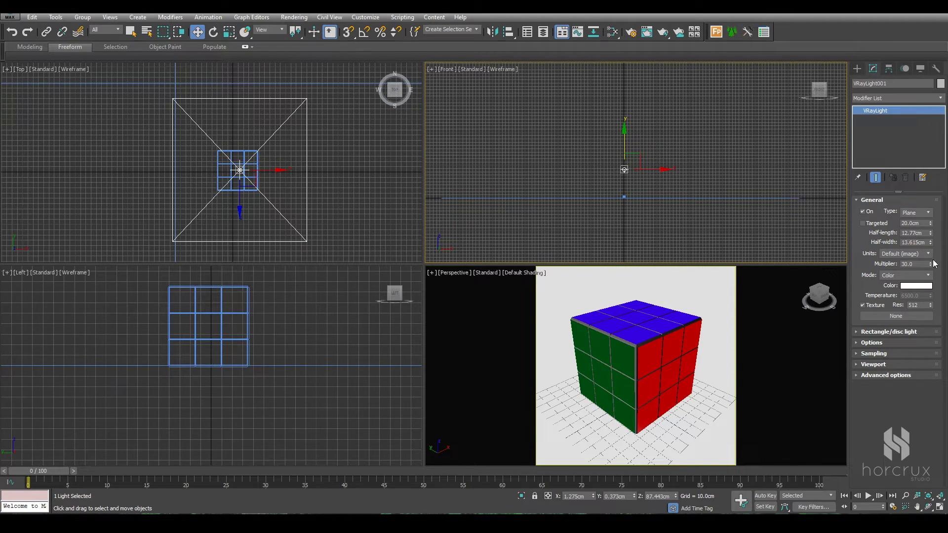
{"action": "double_click", "coordinate": [918, 263]}
{"action": "type", "text": "5"}
{"action": "key", "text": "Return"}
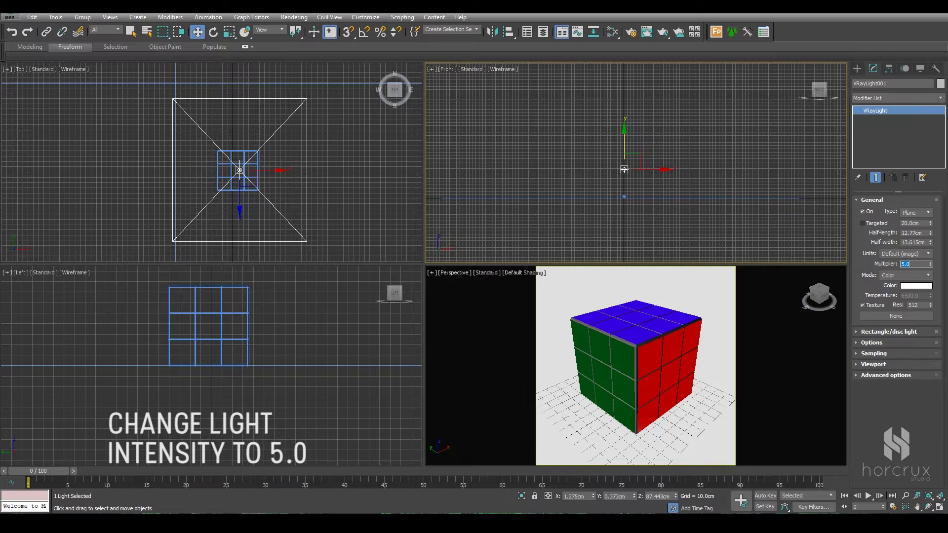
Step: Activate the perspective view and render the lit cube
{"action": "left_click", "coordinate": [638, 353]}
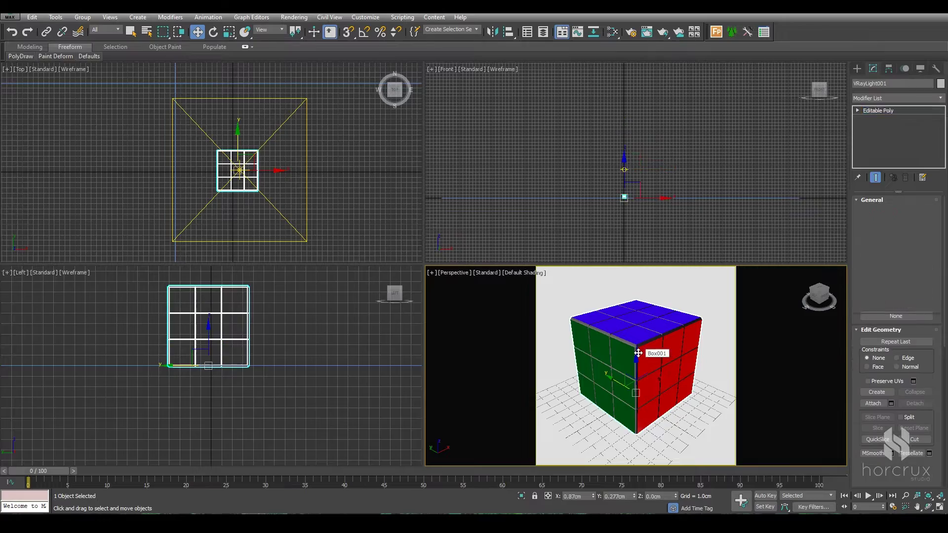
{"action": "key", "text": "shift+q"}
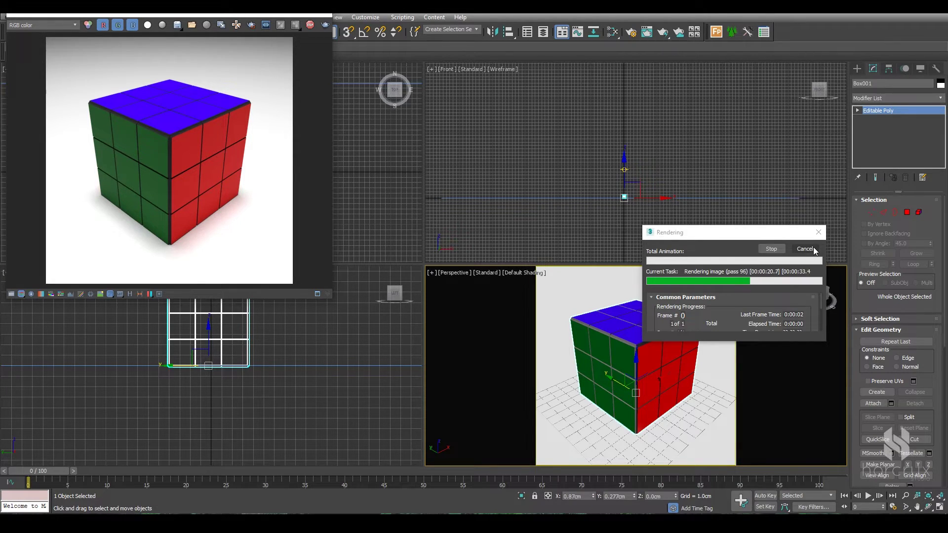
Step: Stop the running render and set the base plane material's reflection color value to 200
{"action": "left_click", "coordinate": [804, 249]}
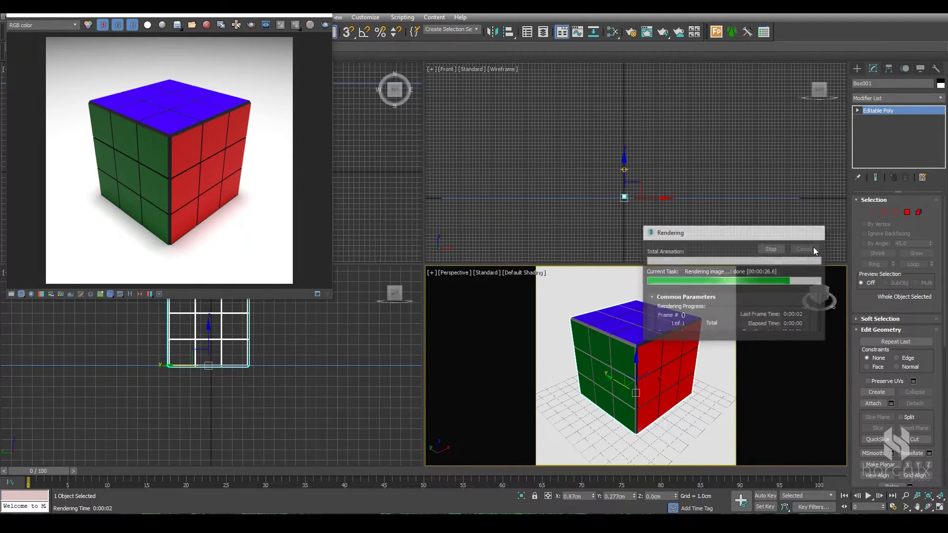
{"action": "key", "text": "m"}
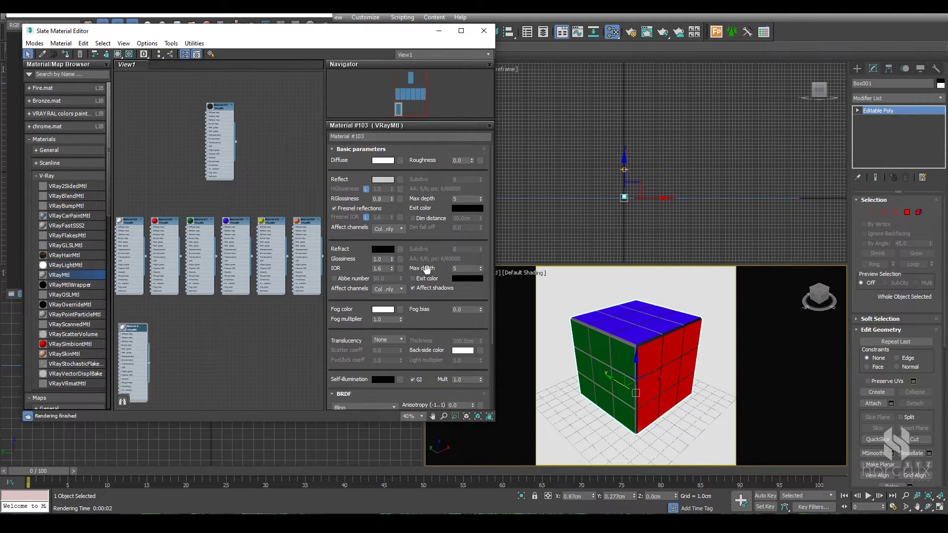
{"action": "left_click", "coordinate": [383, 181]}
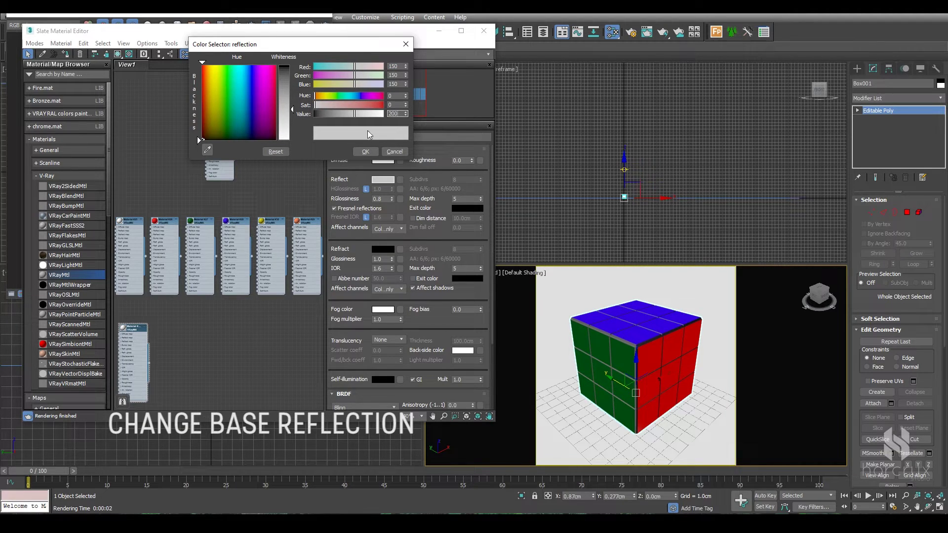
{"action": "left_click", "coordinate": [365, 152]}
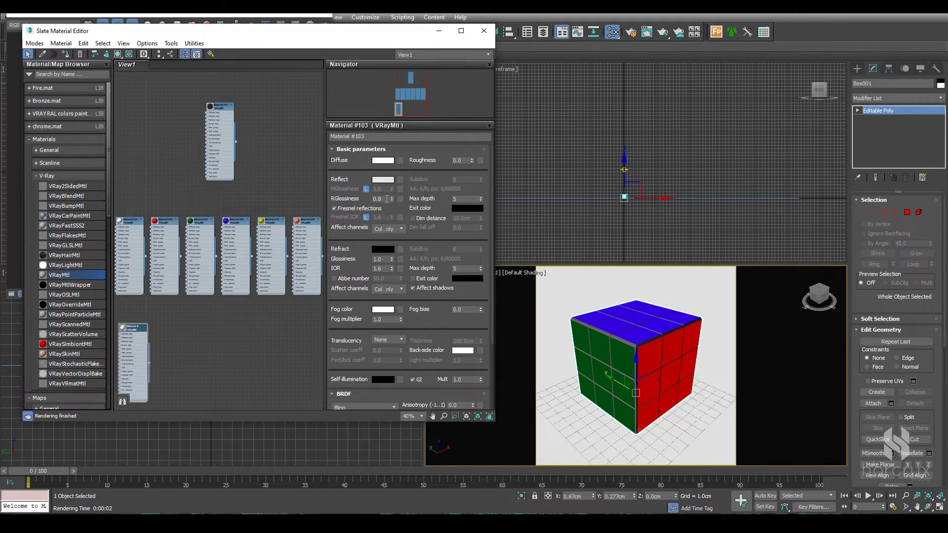
Step: Set the base plane material's reflection glossiness to 0.95
{"action": "type", "text": "1"}
{"action": "type", "text": ".9"}
{"action": "type", "text": "5"}
{"action": "key", "text": "Return"}
Step: Set the reflection color value of the cube's white and red materials to 200
{"action": "left_click", "coordinate": [133, 223]}
{"action": "double_click", "coordinate": [134, 223]}
{"action": "left_click", "coordinate": [387, 180]}
{"action": "double_click", "coordinate": [396, 114]}
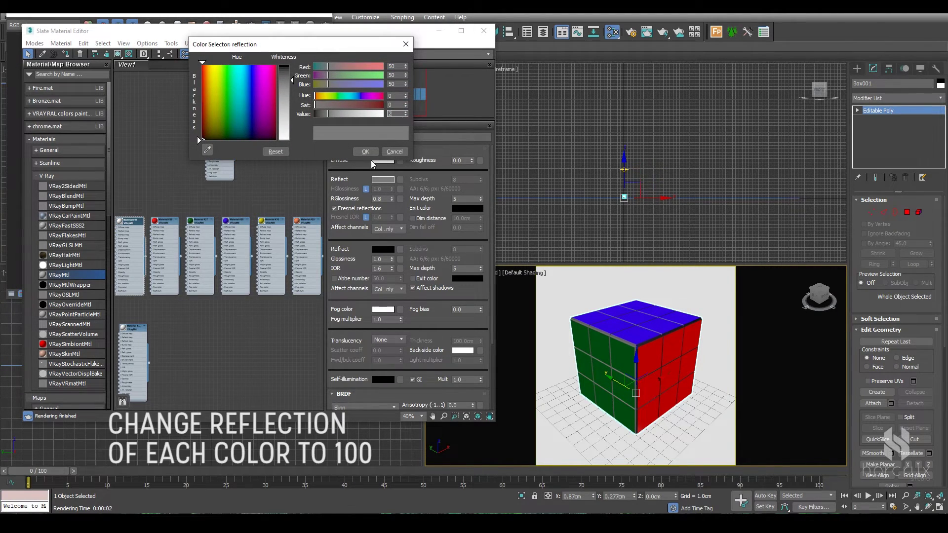
{"action": "left_click", "coordinate": [366, 152]}
{"action": "double_click", "coordinate": [168, 223]}
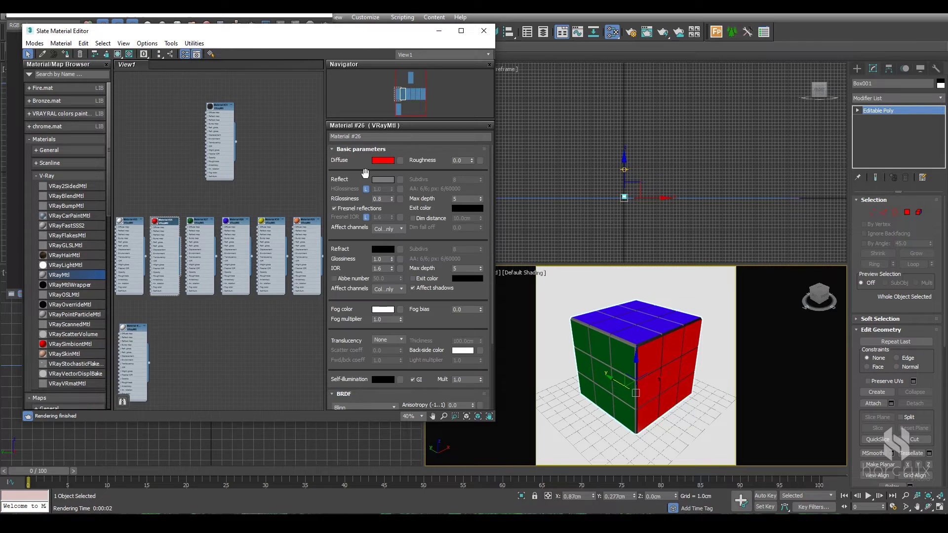
{"action": "left_click", "coordinate": [383, 179]}
{"action": "type", "text": "200"}
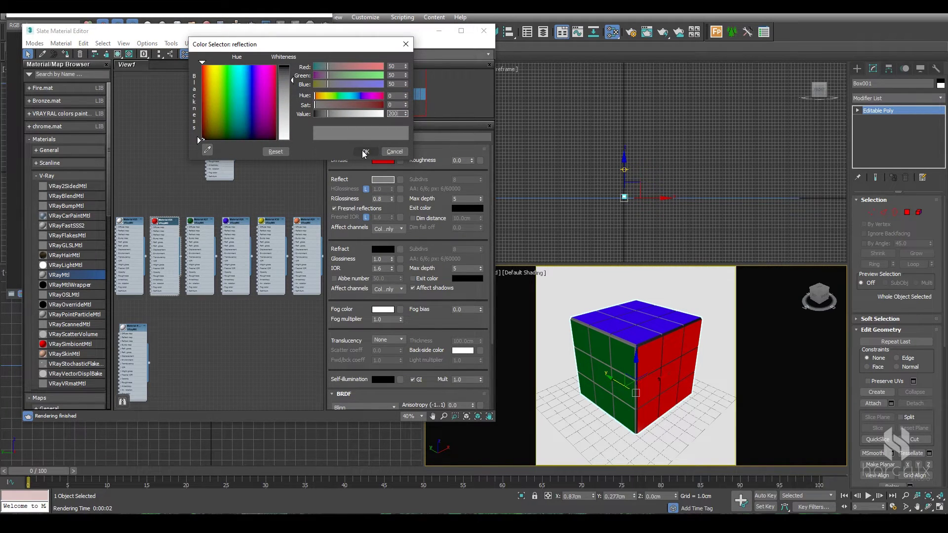
{"action": "left_click", "coordinate": [365, 152]}
Step: Set the reflection color value of the cube's green and blue materials to 200
{"action": "double_click", "coordinate": [200, 222]}
{"action": "left_click", "coordinate": [383, 179]}
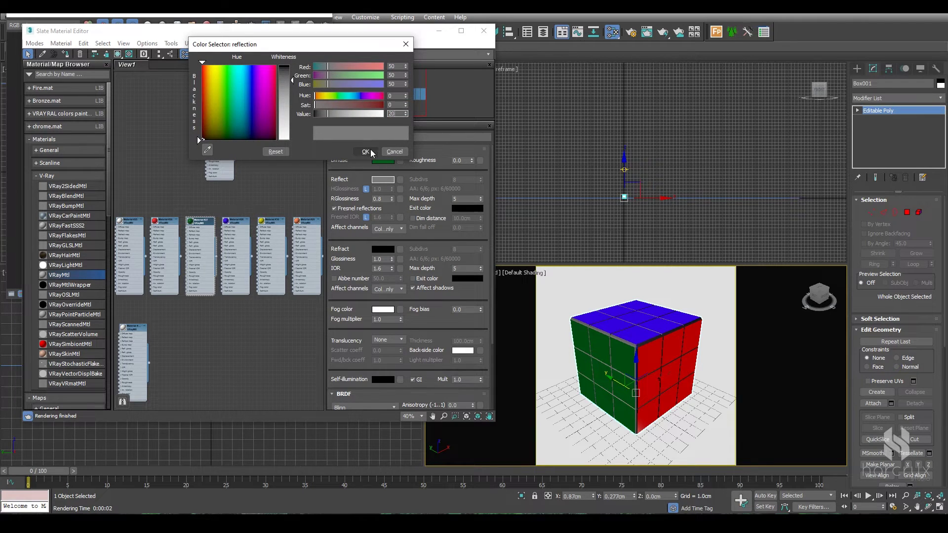
{"action": "left_click", "coordinate": [367, 152]}
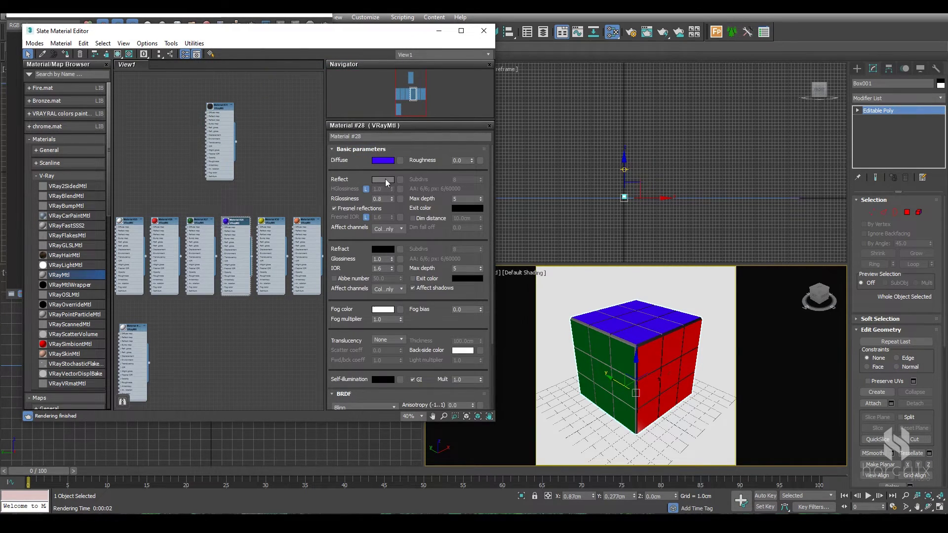
{"action": "left_click", "coordinate": [383, 179]}
{"action": "double_click", "coordinate": [394, 114]}
{"action": "type", "text": "2"}
{"action": "left_click", "coordinate": [366, 151]}
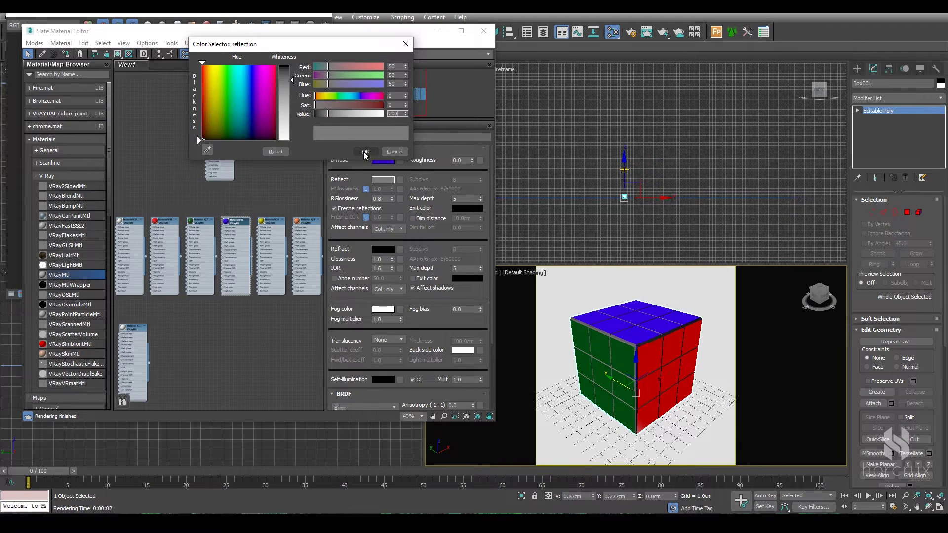
Step: Set the reflection color value of the cube's yellow and orange materials to 200
{"action": "double_click", "coordinate": [267, 227]}
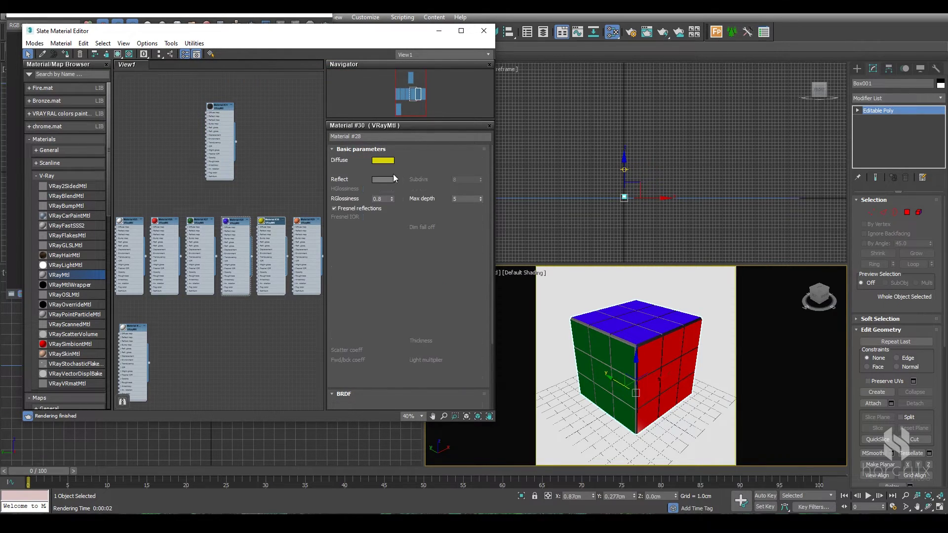
{"action": "left_click", "coordinate": [383, 179]}
{"action": "double_click", "coordinate": [395, 113]}
{"action": "type", "text": "200"}
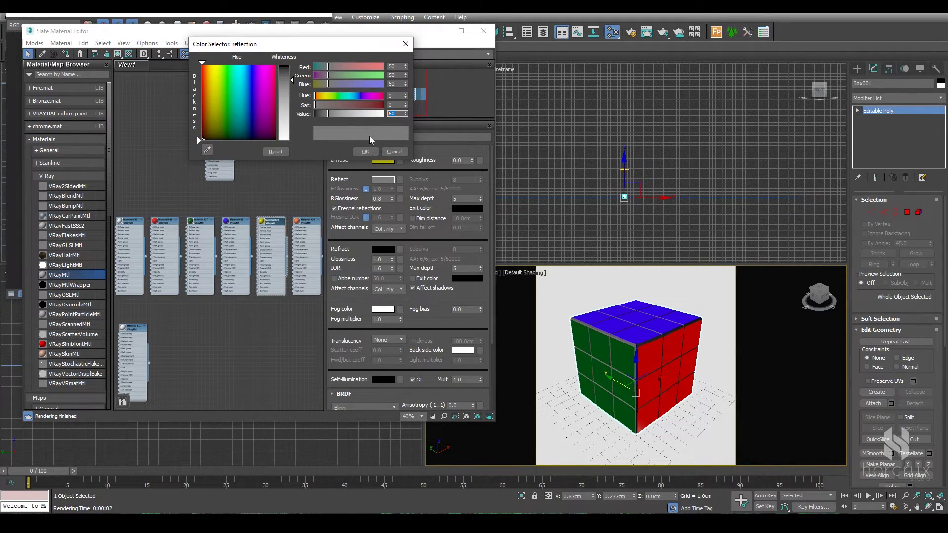
{"action": "left_click", "coordinate": [366, 151]}
{"action": "double_click", "coordinate": [309, 227]}
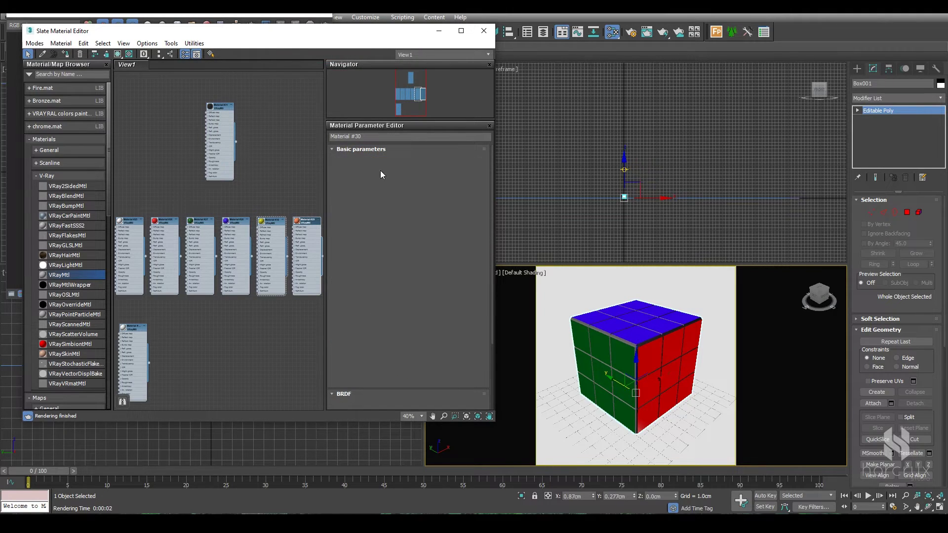
{"action": "left_click", "coordinate": [382, 179]}
{"action": "double_click", "coordinate": [398, 114]}
{"action": "type", "text": "2"}
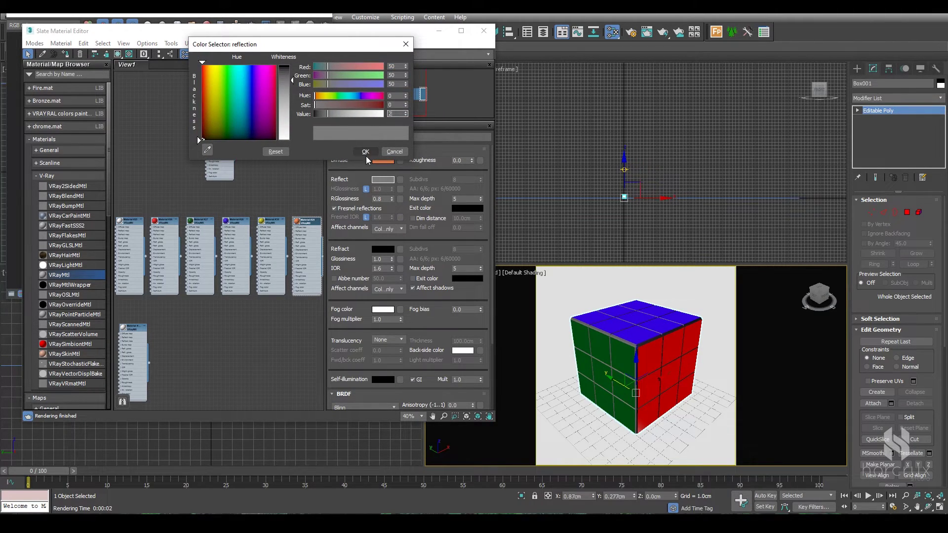
{"action": "left_click", "coordinate": [366, 151]}
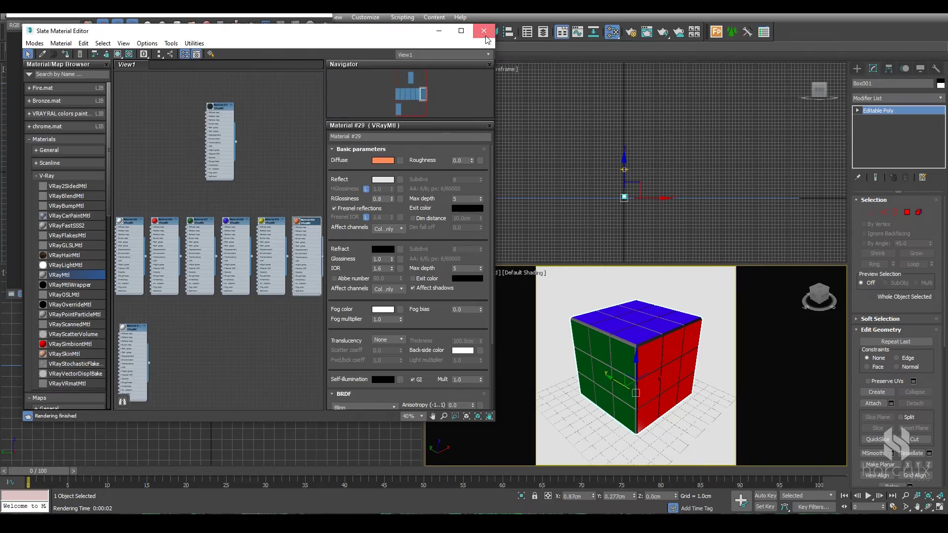
Step: Close the material editor and render the perspective view with the updated reflections
{"action": "left_click", "coordinate": [483, 31]}
{"action": "key", "text": "shift+q"}
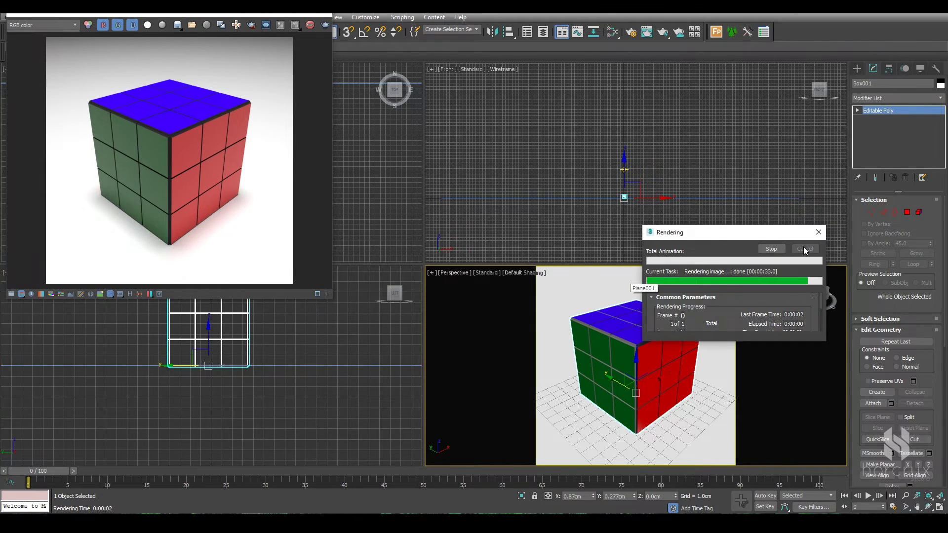
{"action": "left_click", "coordinate": [803, 251]}
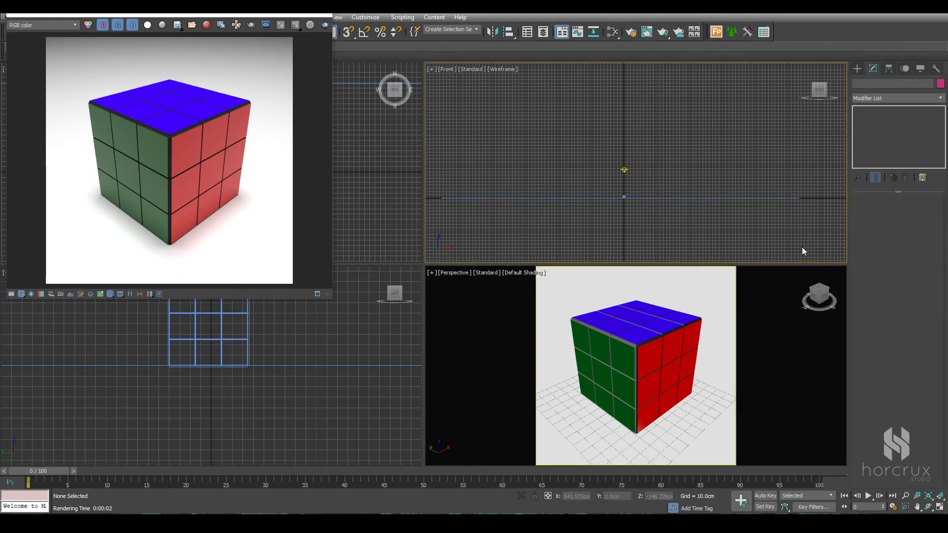
Step: Set the render output size to 1500 by 1500 in the render setup
{"action": "key", "text": "F10"}
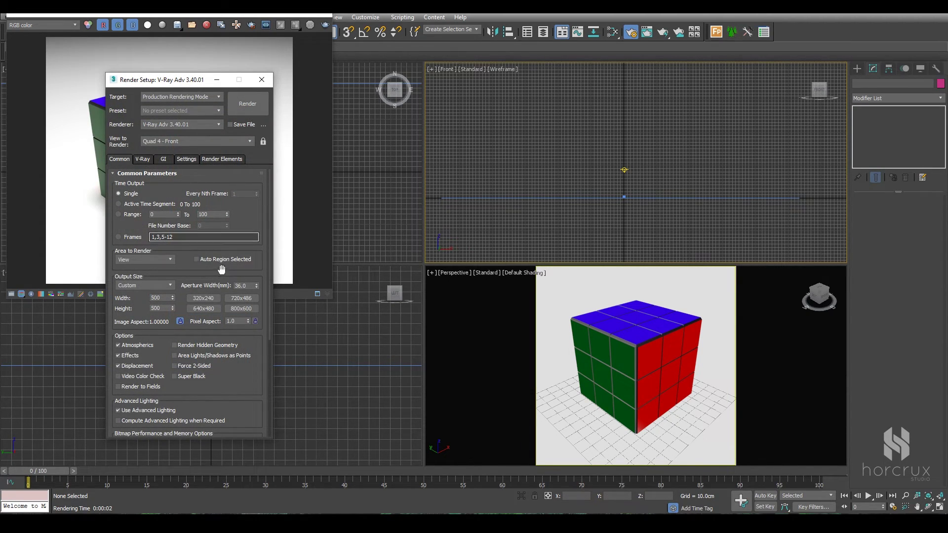
{"action": "double_click", "coordinate": [154, 298]}
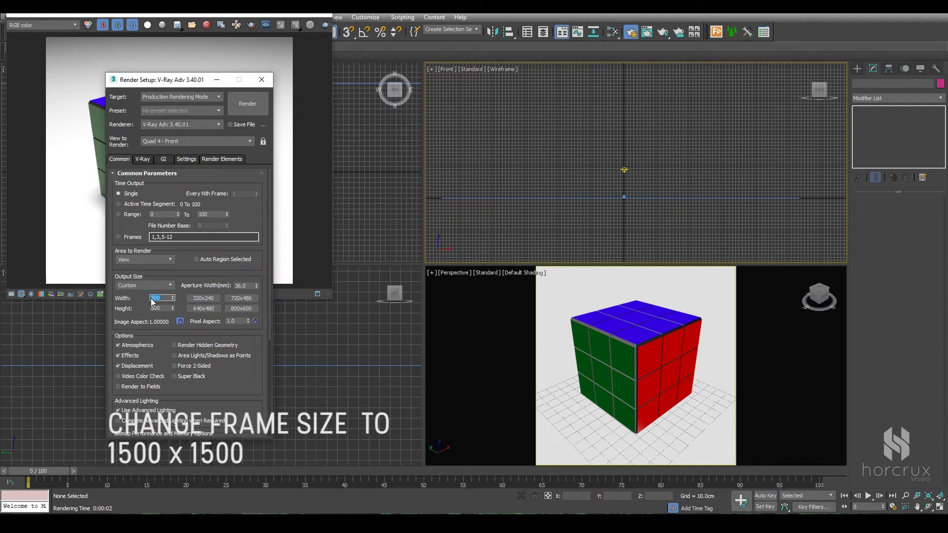
{"action": "type", "text": "1500"}
{"action": "left_click", "coordinate": [149, 308]}
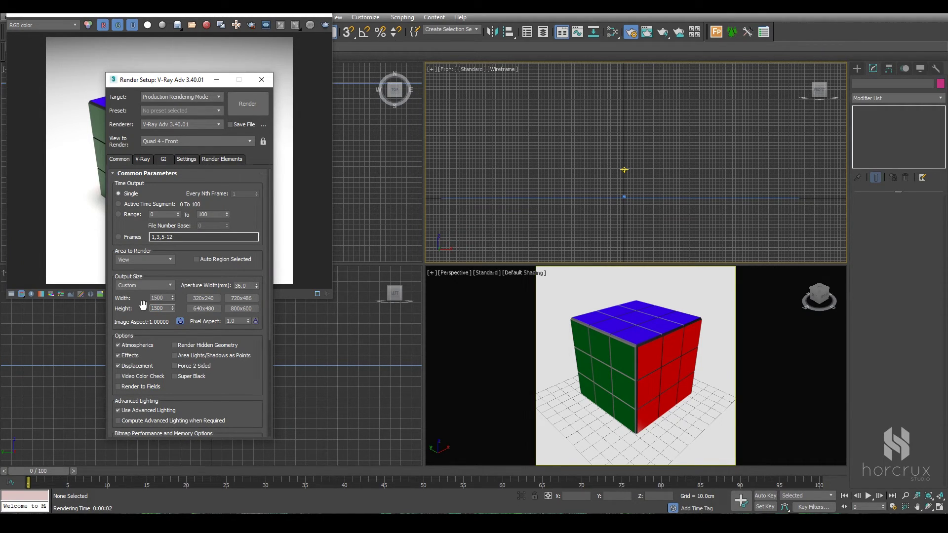
{"action": "left_click", "coordinate": [262, 81]}
Step: Maximize the perspective viewport and render the cube at the new output size
{"action": "left_click", "coordinate": [515, 308]}
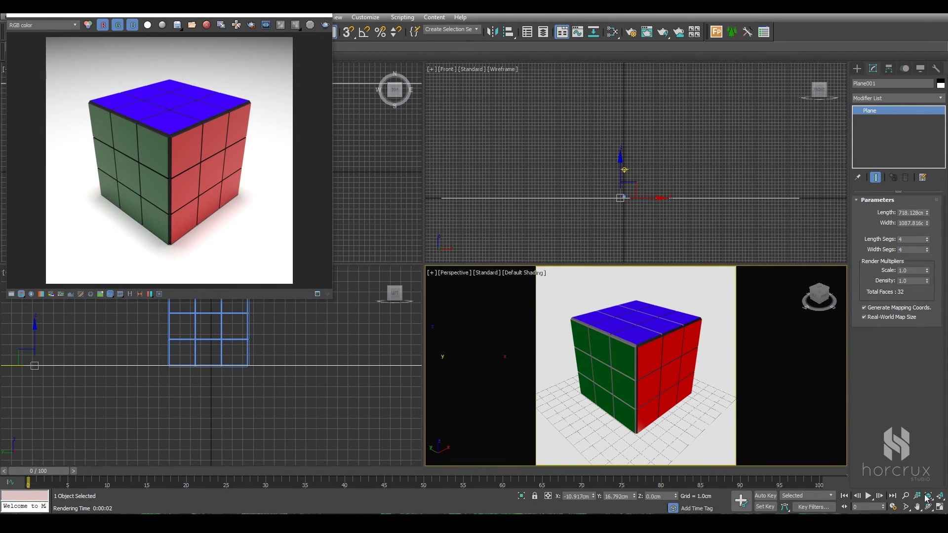
{"action": "left_click", "coordinate": [940, 507]}
{"action": "left_click", "coordinate": [332, 16]}
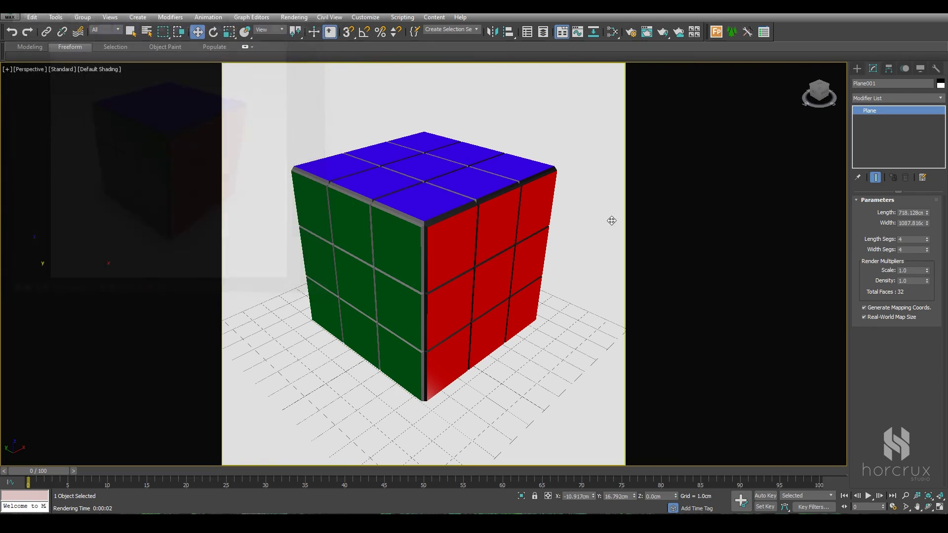
{"action": "key", "text": "shift+q"}
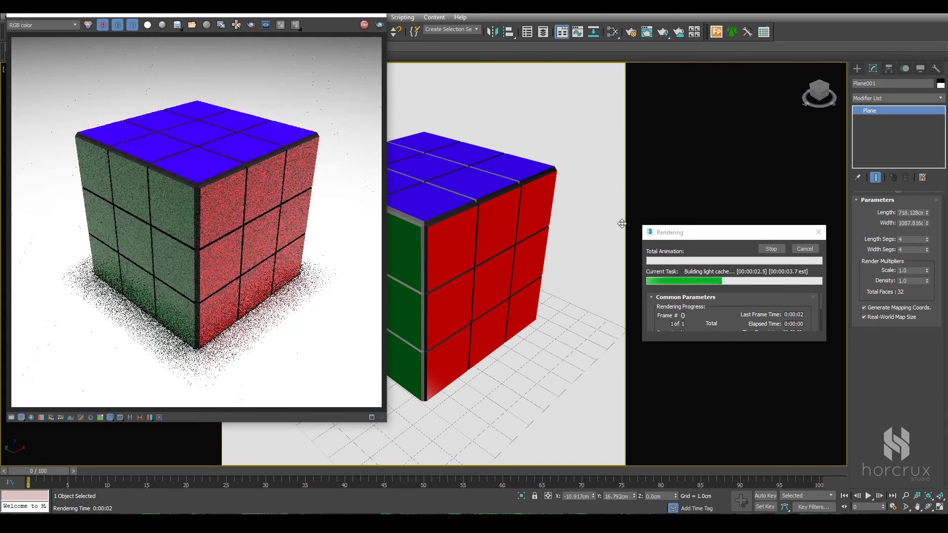